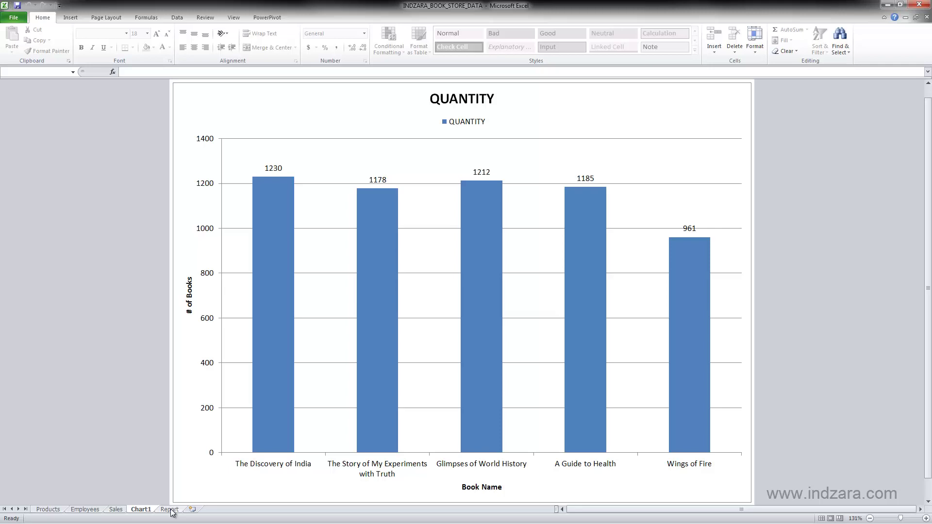
Step: On the Report sheet, move the QUANTITY chart off the customer table and insert a 2-D clustered column chart of K12:L20 in empty cells
left_click(169, 510)
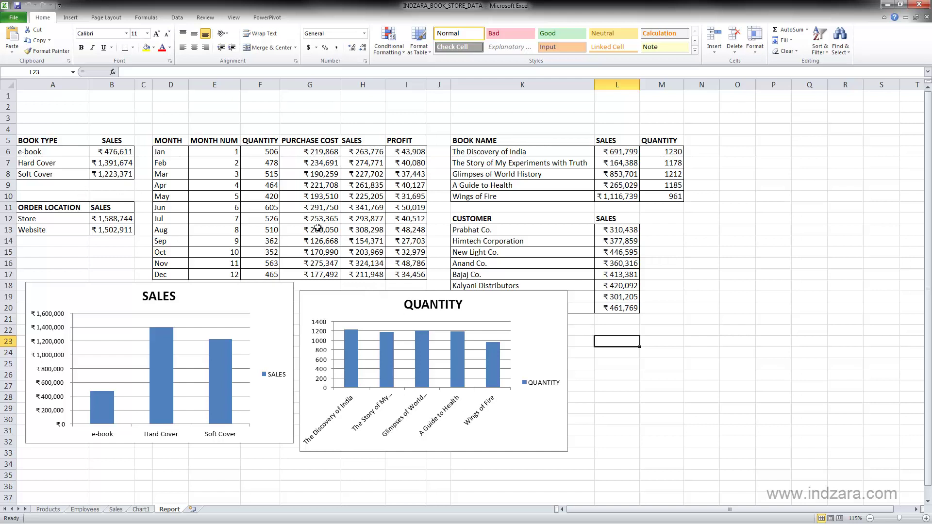
left_click_drag(319, 302, 319, 337)
left_click_drag(574, 229, 619, 308)
left_click_drag(570, 220, 619, 308)
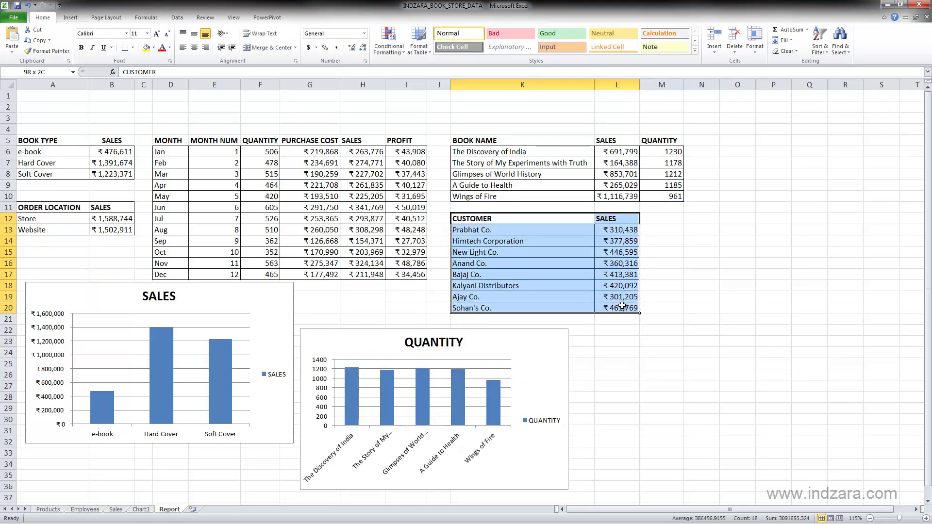
left_click(71, 18)
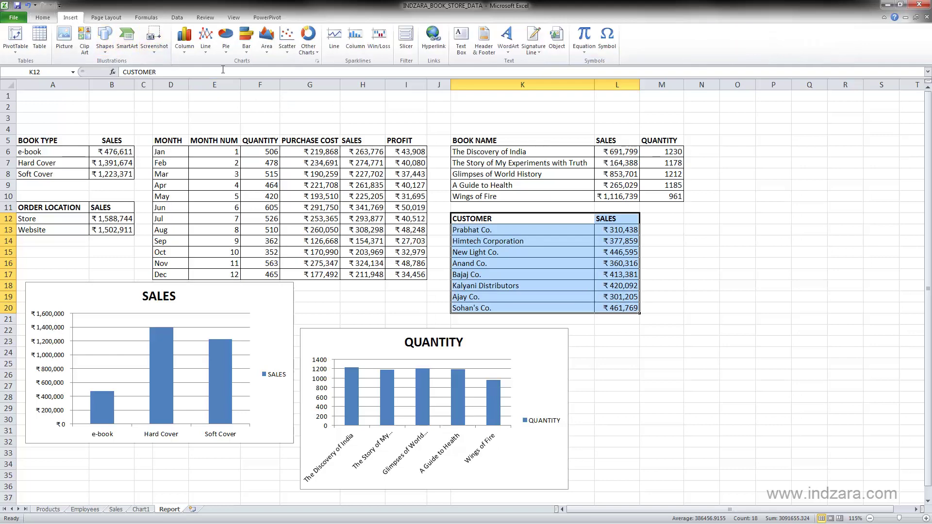
left_click(186, 46)
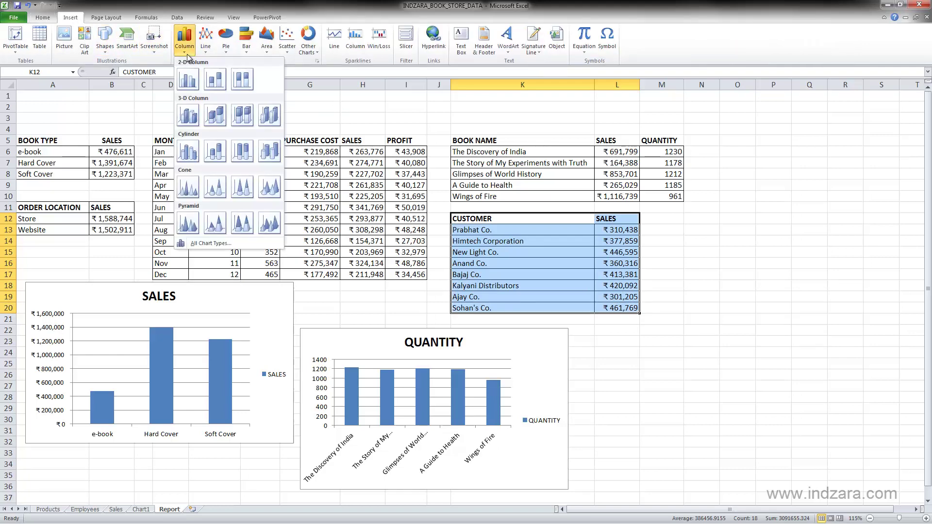
left_click(188, 78)
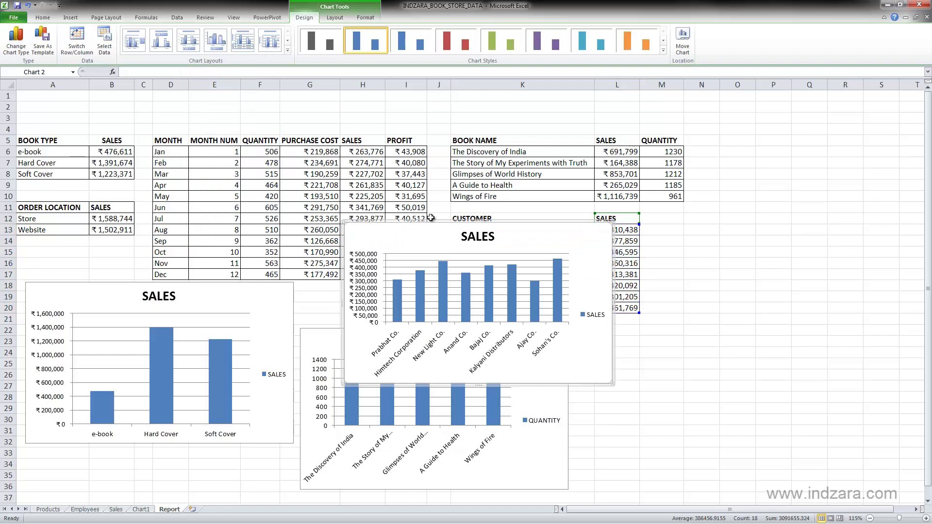
left_click_drag(660, 277, 686, 322)
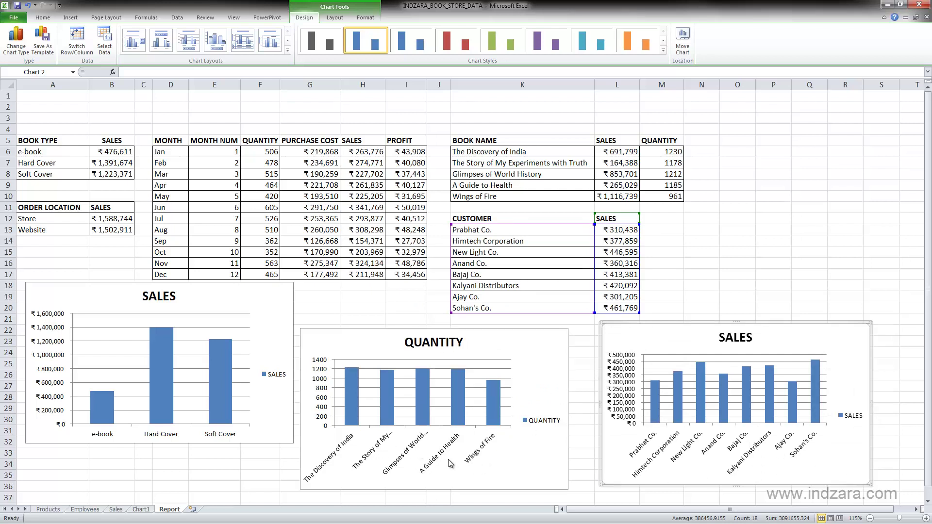
Step: Align the QUANTITY chart beside the book type SALES chart and widen it to about the edge of column L
left_click(565, 374)
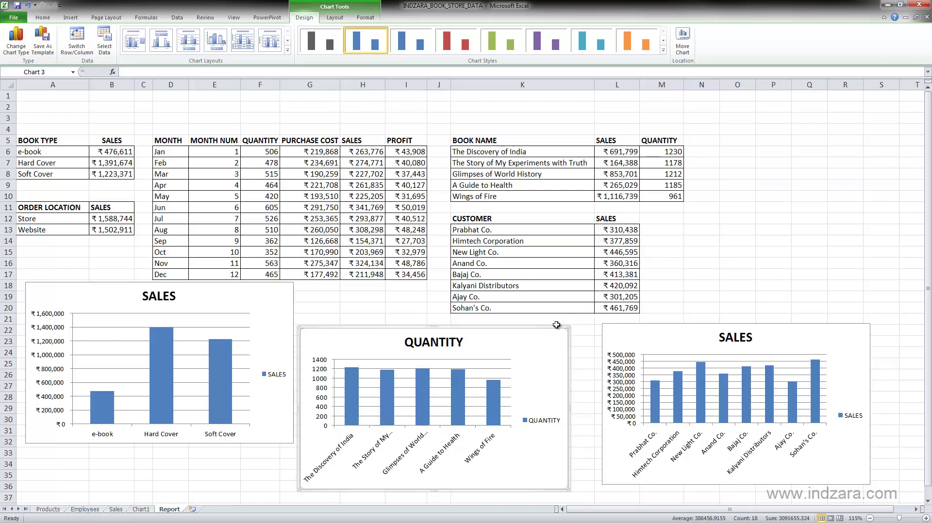
left_click_drag(556, 329, 550, 283)
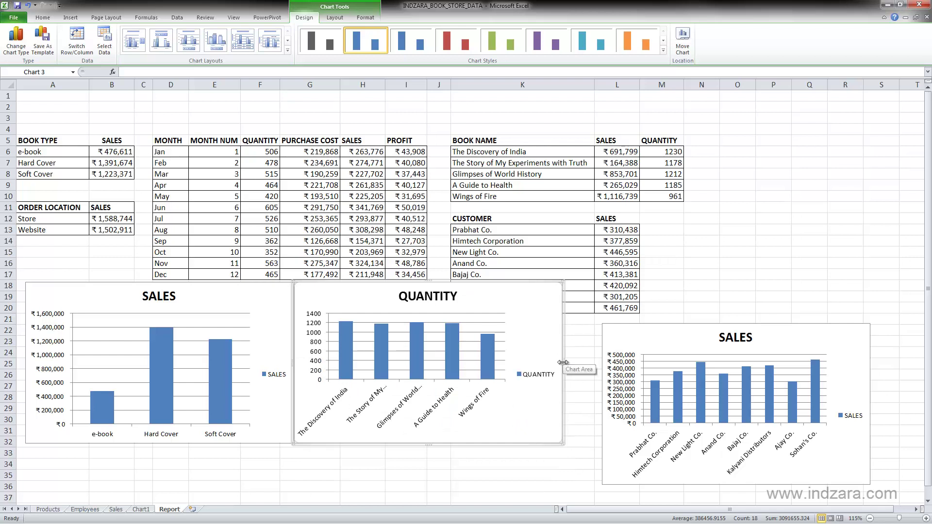
left_click_drag(562, 361, 606, 369)
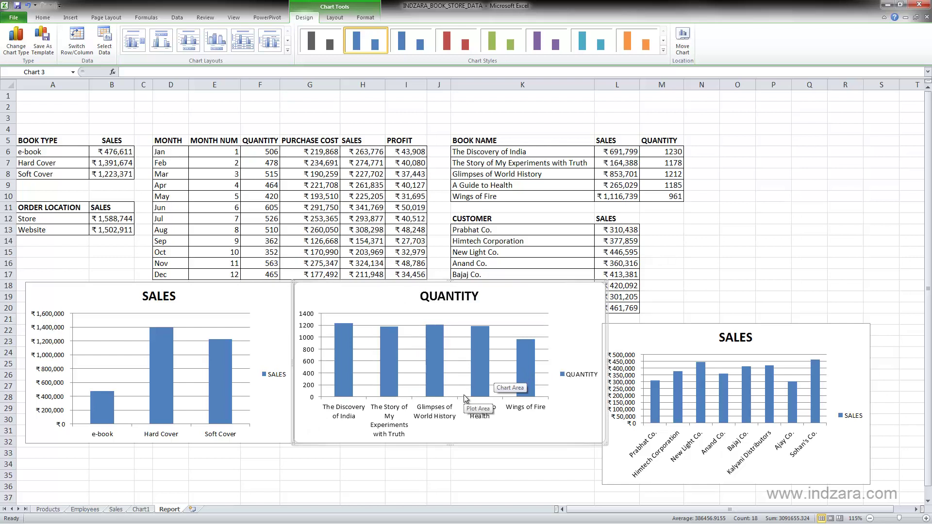
Step: Place the customer SALES chart directly beneath the QUANTITY chart and widen it to the same width
left_click_drag(680, 330, 691, 295)
scroll(692, 295, "down", 1)
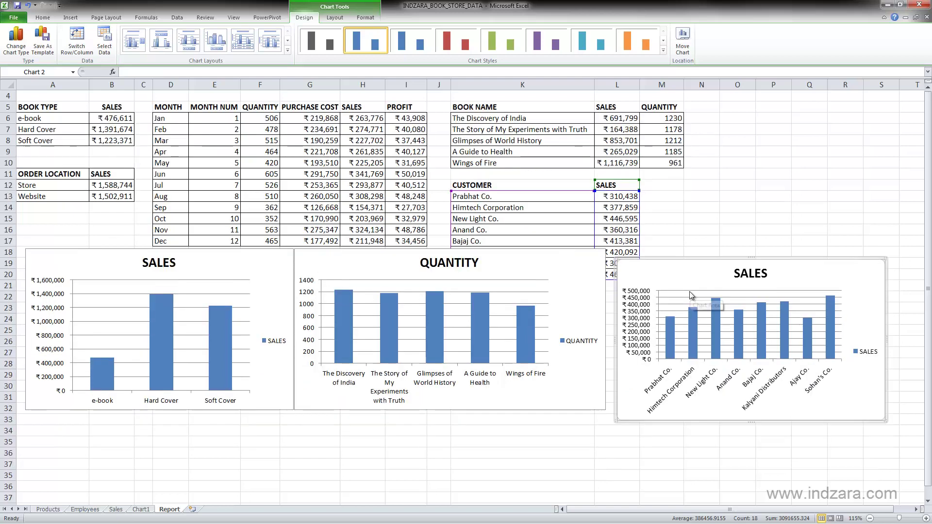
scroll(692, 296, "down", 2)
left_click_drag(631, 232, 373, 345)
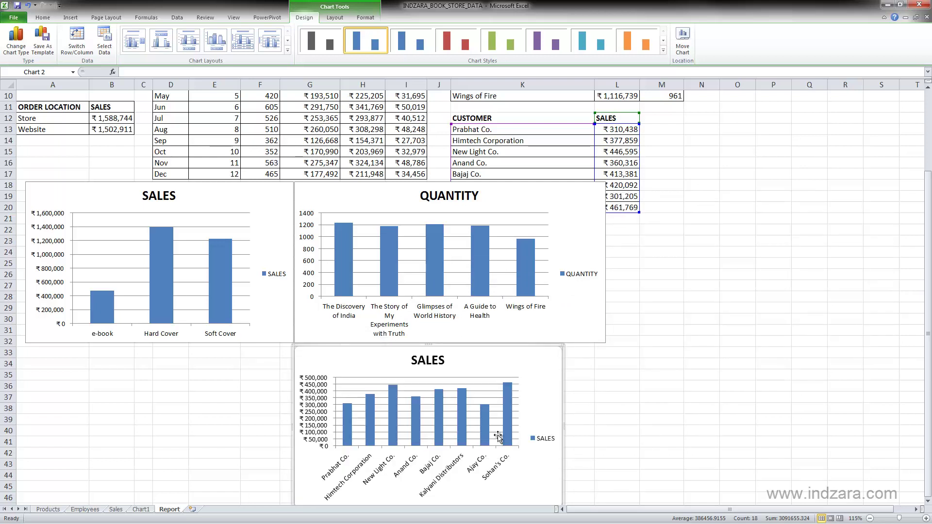
left_click_drag(562, 427, 606, 424)
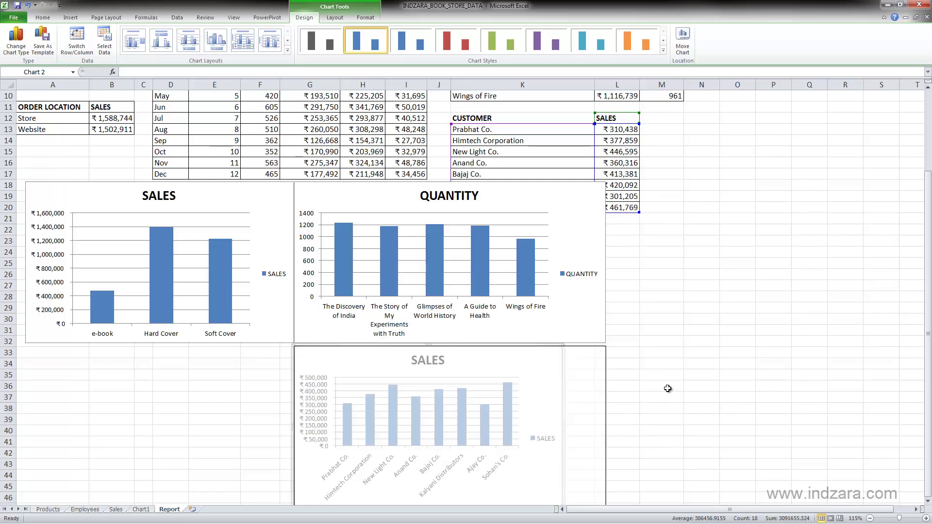
left_click(699, 386)
scroll(615, 383, "down", 2)
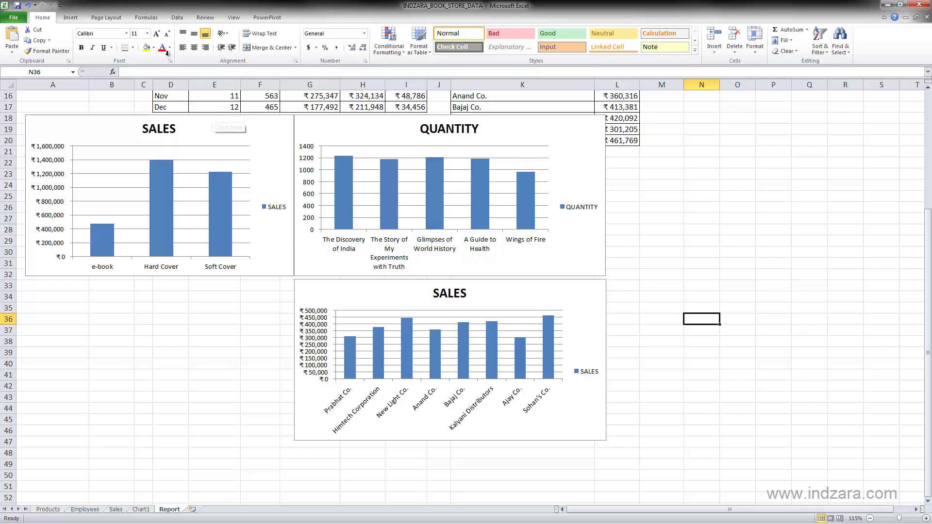
Step: Change the customer SALES chart's type to clustered bar
left_click(387, 293)
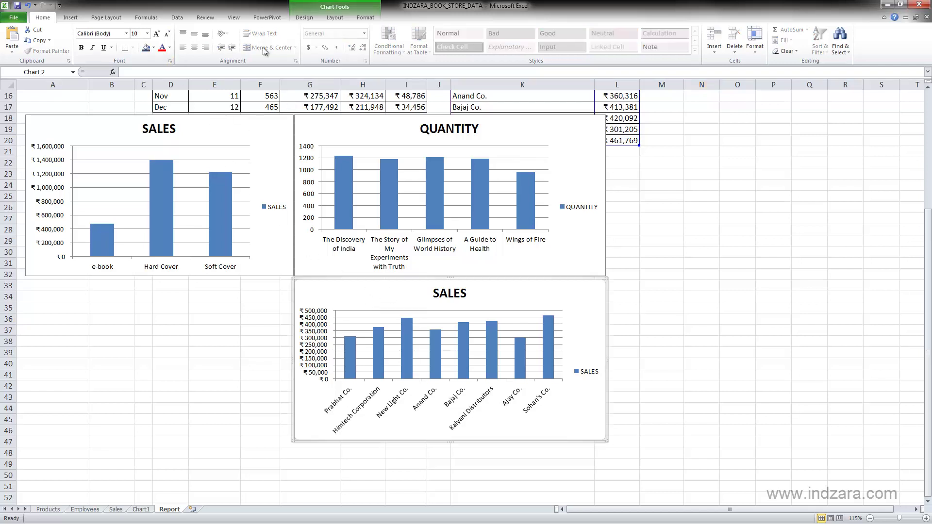
left_click(304, 17)
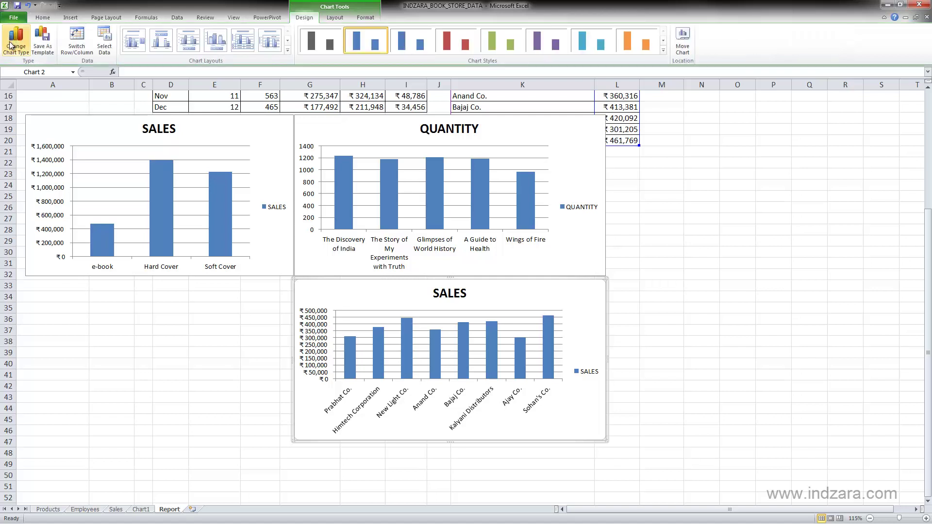
right_click(354, 299)
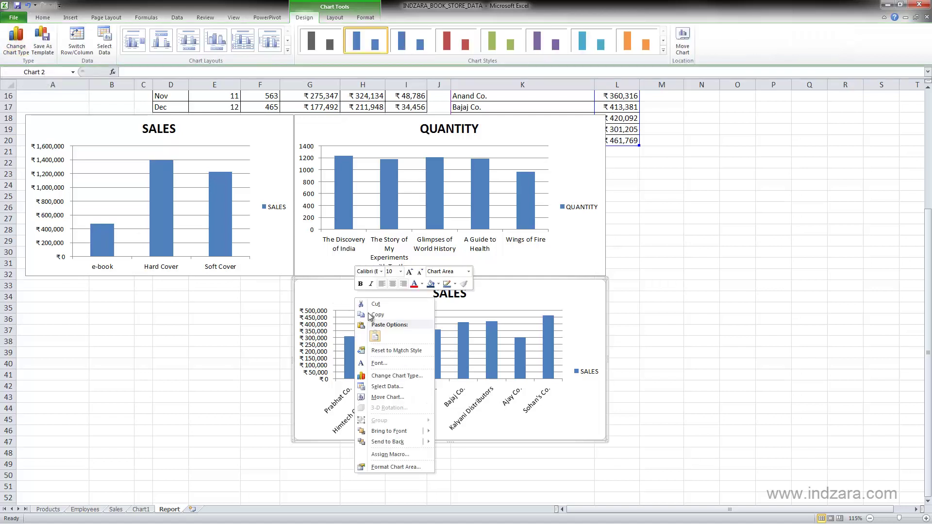
left_click(403, 376)
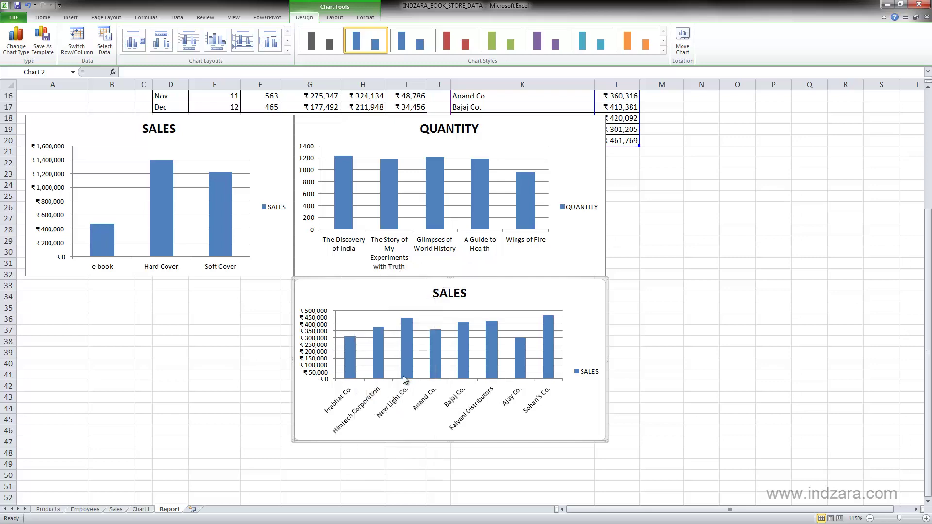
left_click_drag(450, 132, 128, 142)
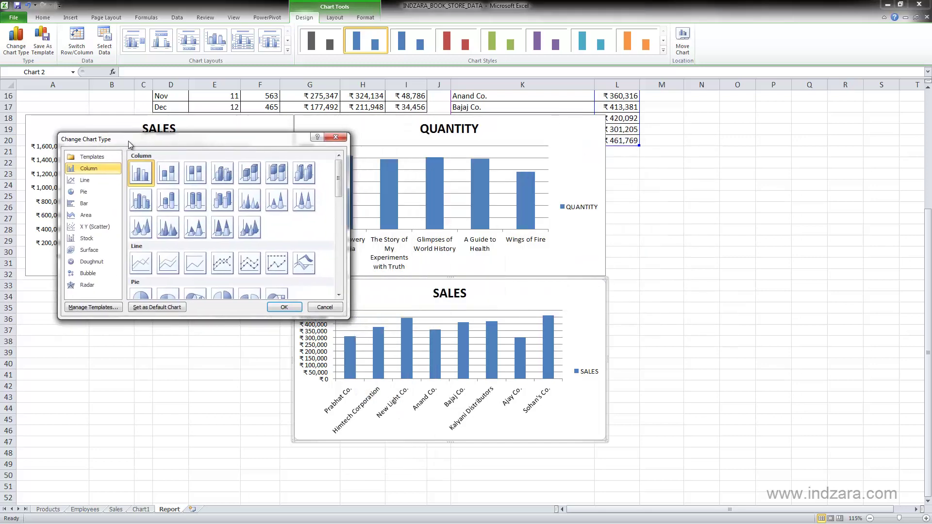
left_click(80, 205)
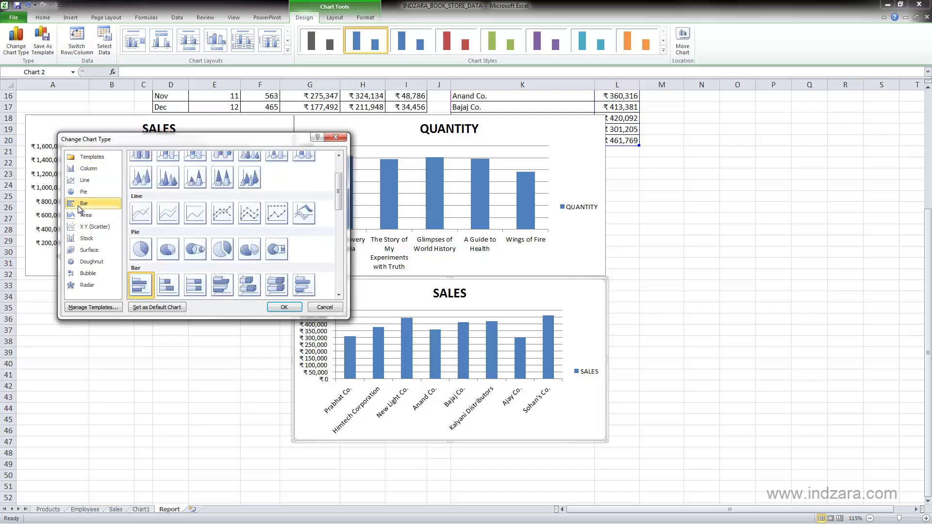
scroll(339, 296, "down", 5)
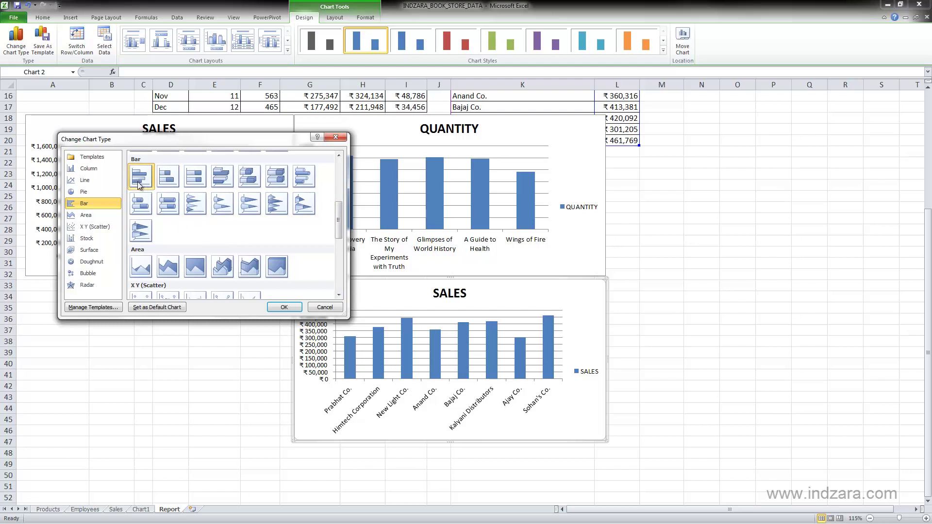
left_click(284, 307)
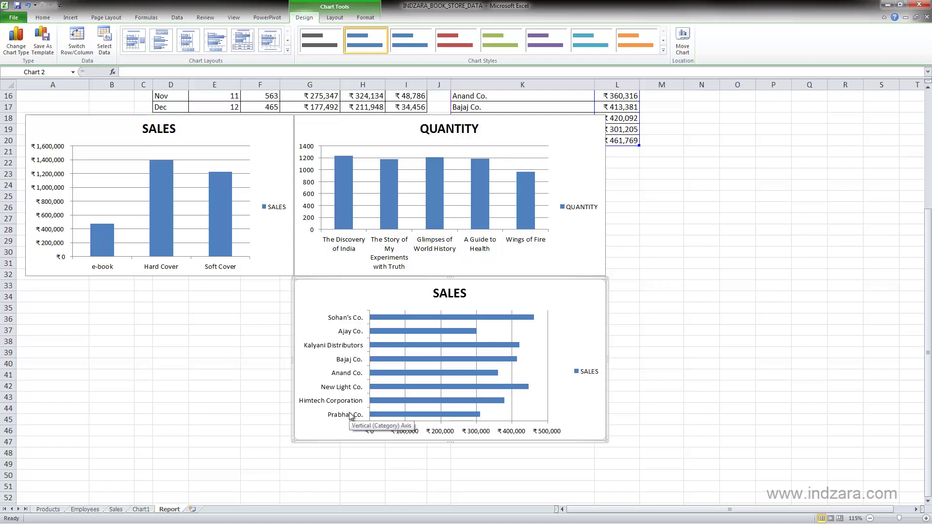
left_click(269, 377)
Step: Insert a basic 2-D pie chart of sales by order location from A11:B13
scroll(272, 383, "up", 2)
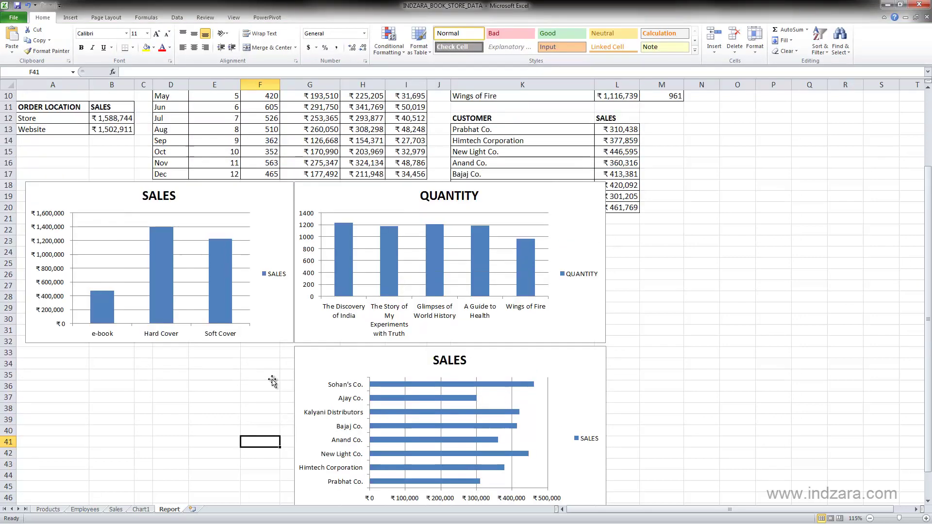
scroll(273, 382, "up", 1)
scroll(272, 379, "up", 1)
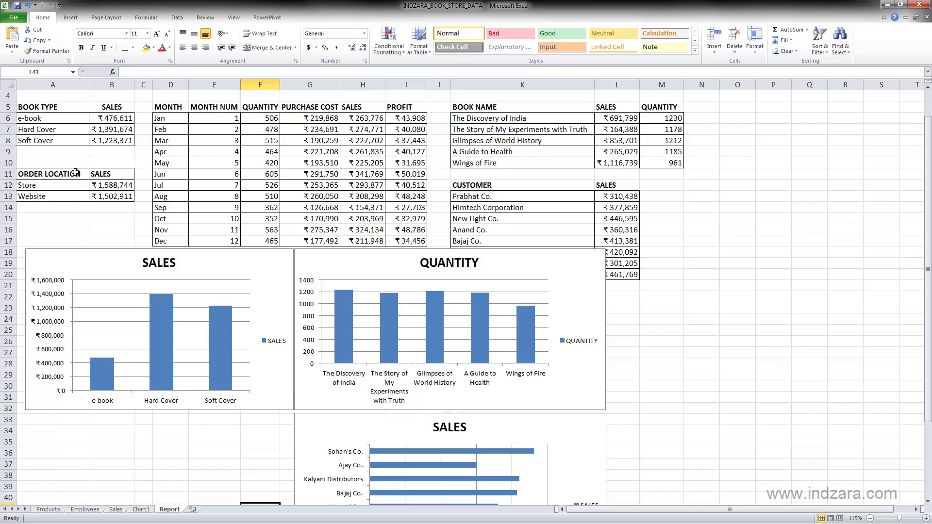
left_click_drag(73, 175, 112, 196)
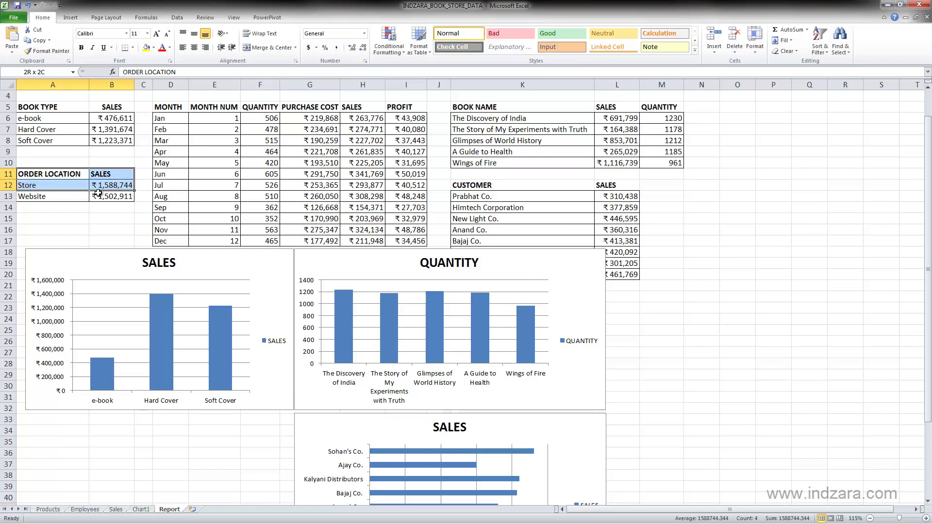
left_click(70, 19)
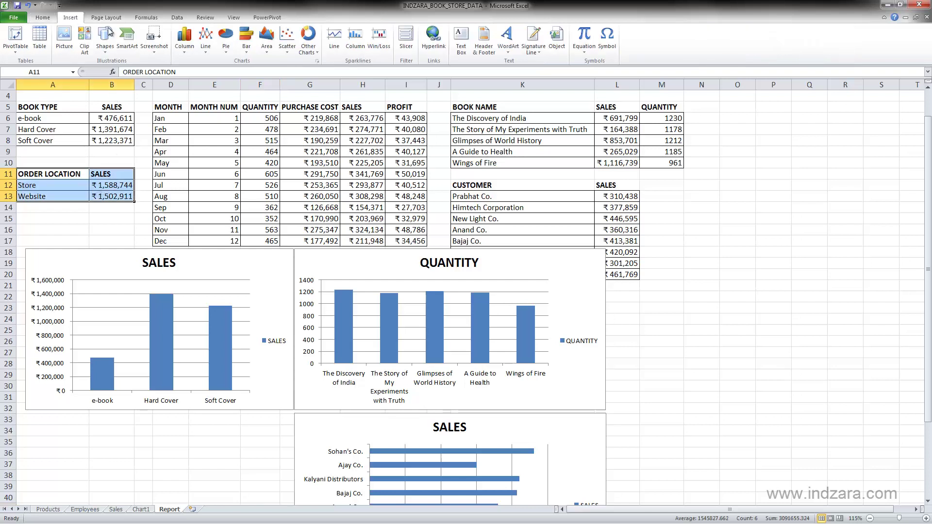
left_click(227, 48)
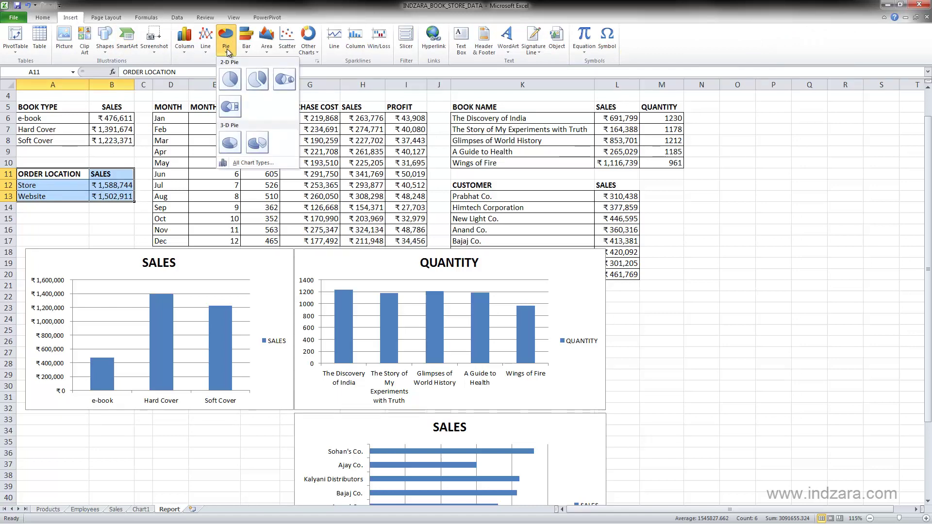
left_click(230, 80)
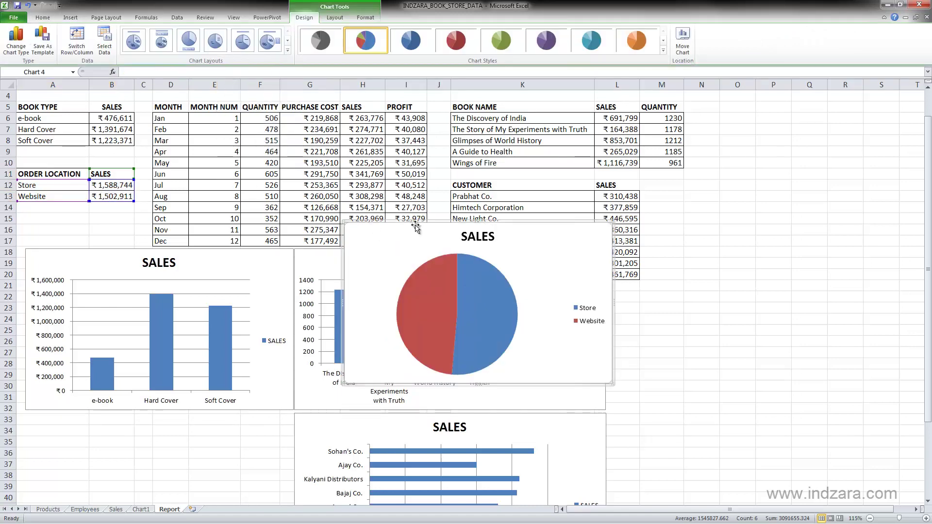
Step: Place the order location pie chart beneath the book type SALES chart, beside the customer bar chart, and deselect it
scroll(417, 226, "down", 4)
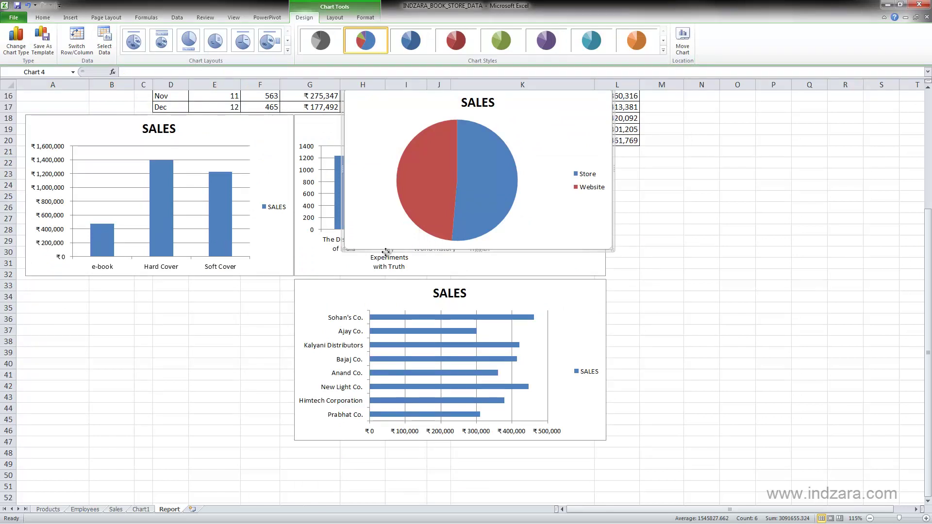
left_click_drag(386, 252, 142, 390)
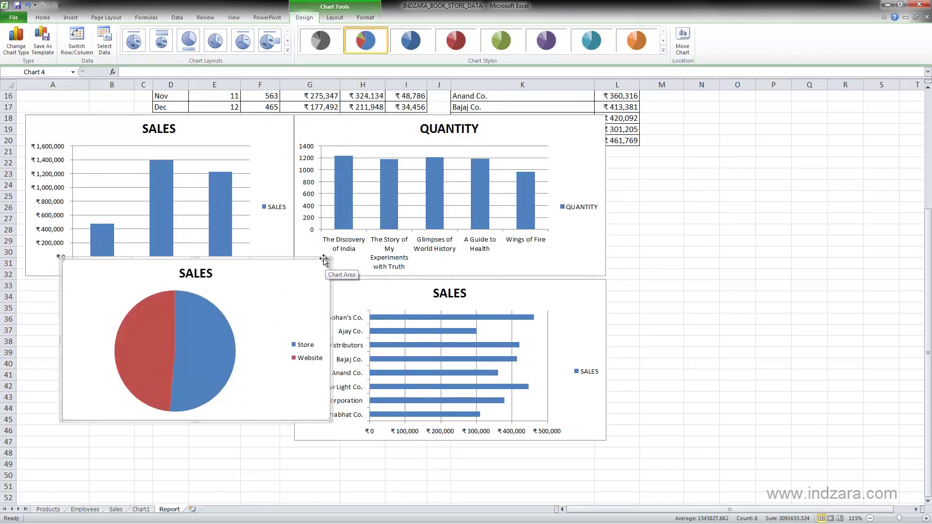
left_click_drag(298, 277, 286, 282)
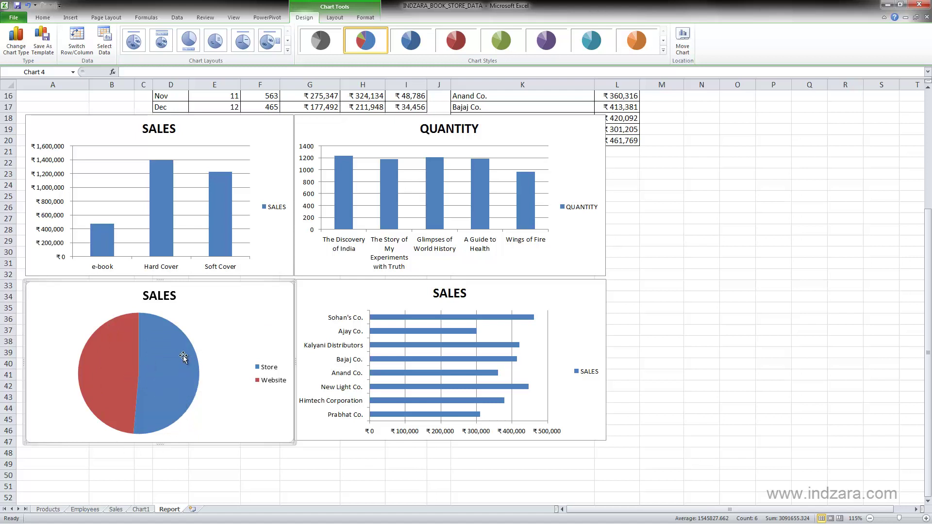
mouse_move(184, 357)
left_click(180, 462)
scroll(180, 461, "up", 1)
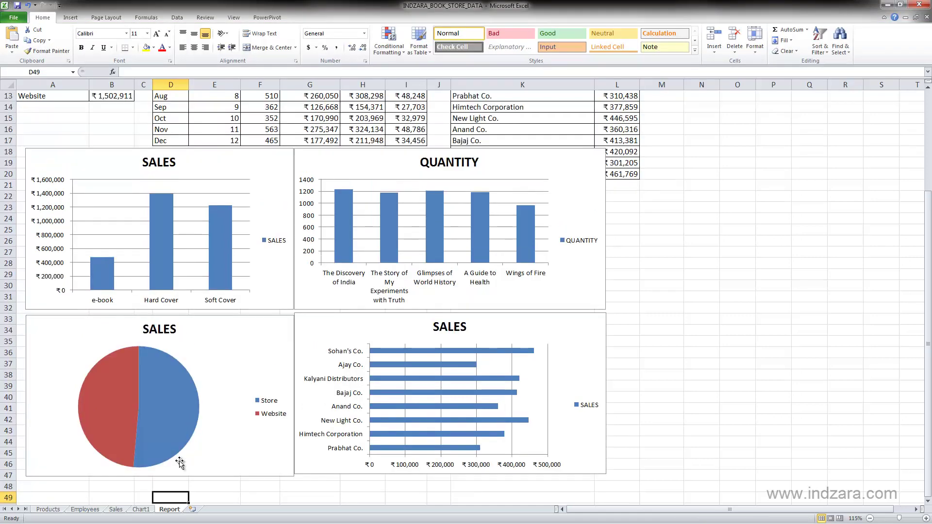
scroll(179, 461, "down", 1)
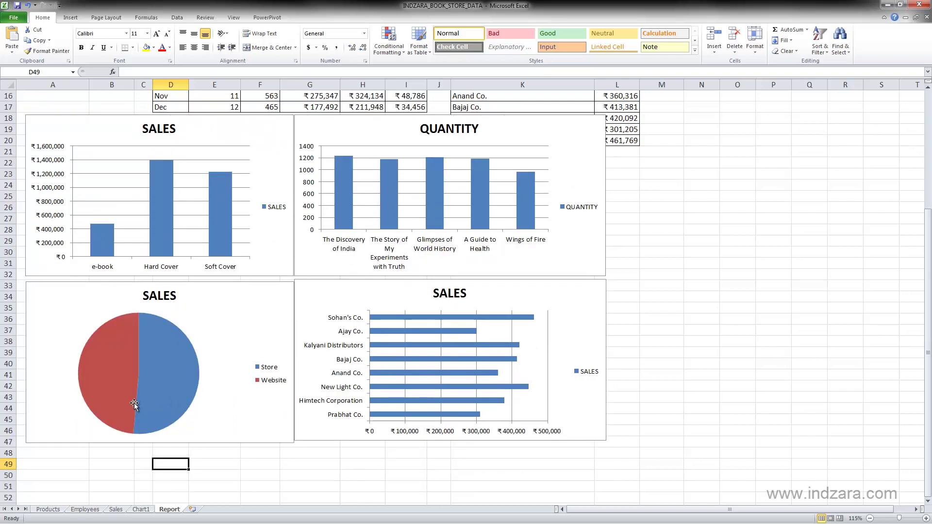
Step: Add data labels to both slices of the order location pie chart
right_click(156, 348)
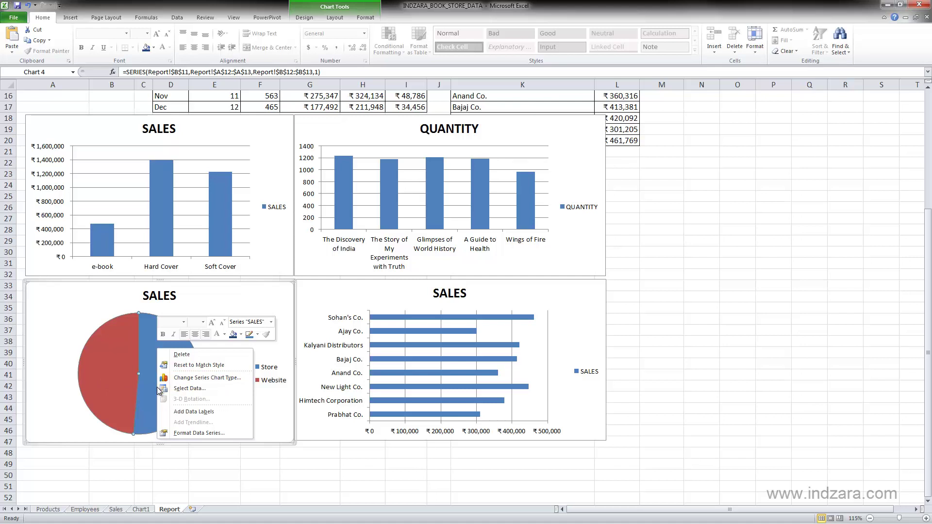
key("Escape")
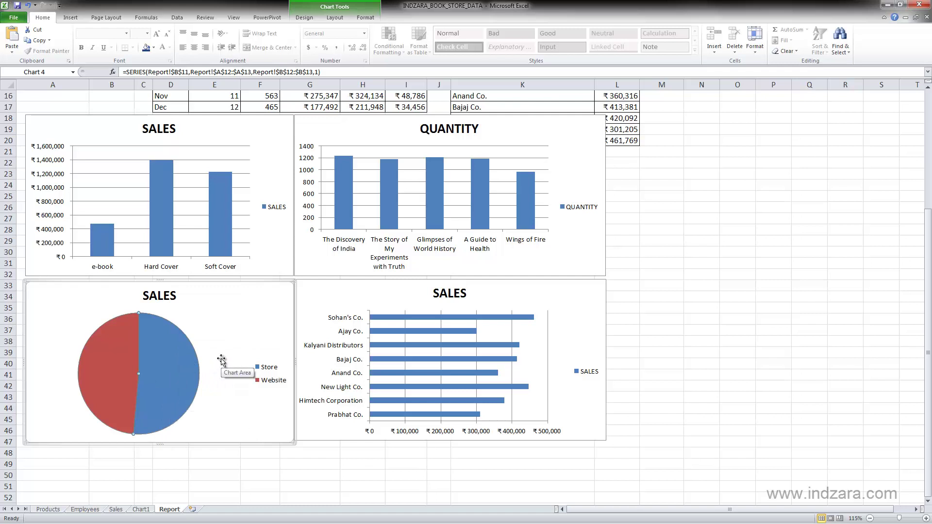
right_click(176, 342)
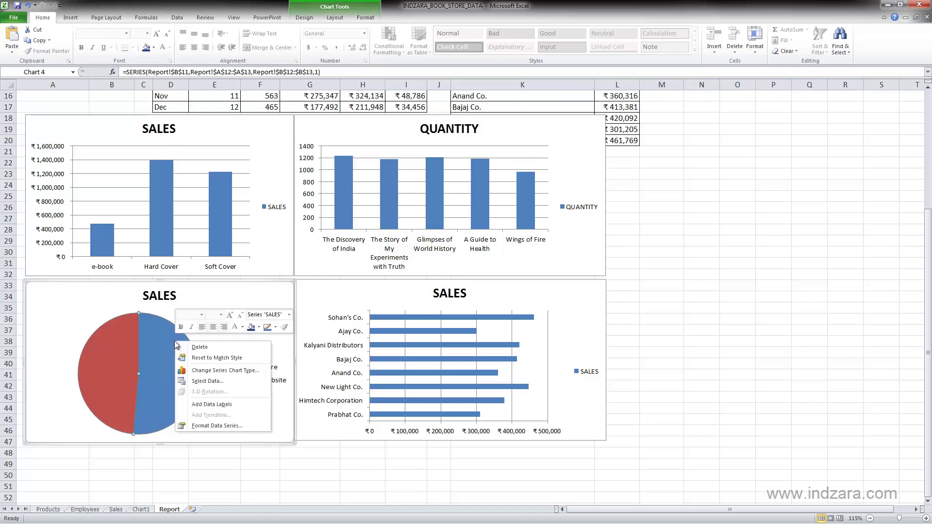
left_click(219, 405)
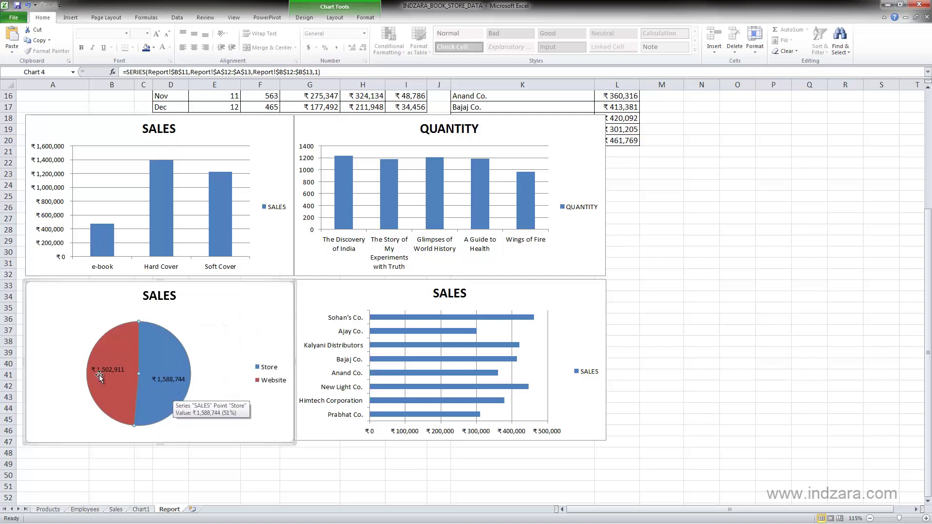
Step: Format the order location pie chart's data labels to show value and percentage without the category name, and deselect the chart
right_click(179, 380)
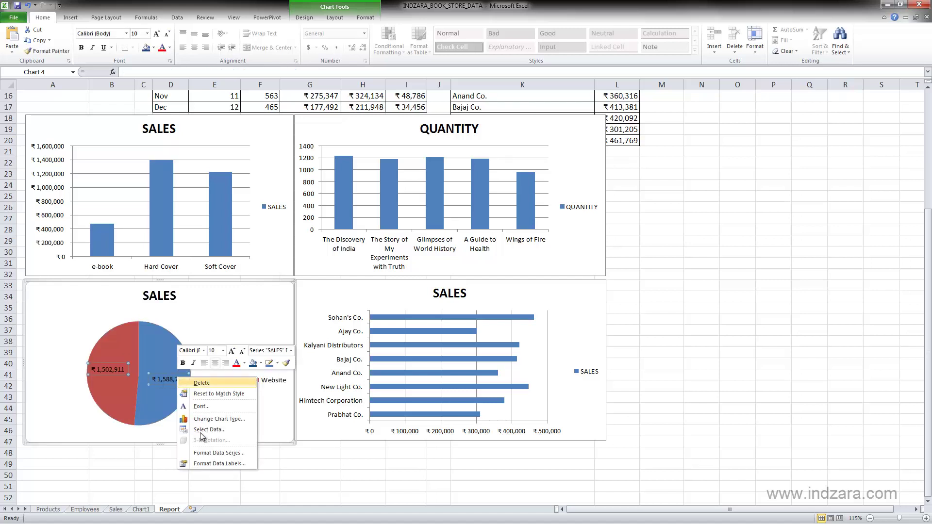
left_click(209, 463)
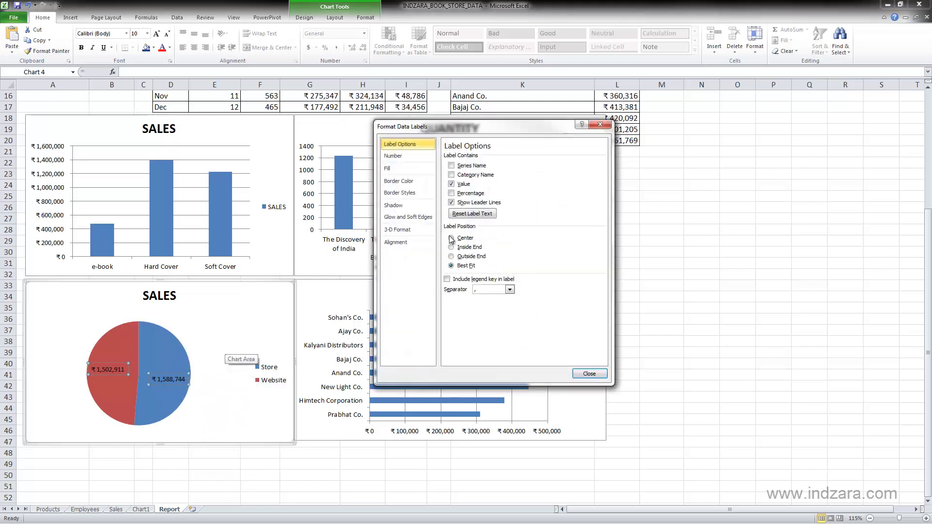
left_click_drag(519, 130, 351, 99)
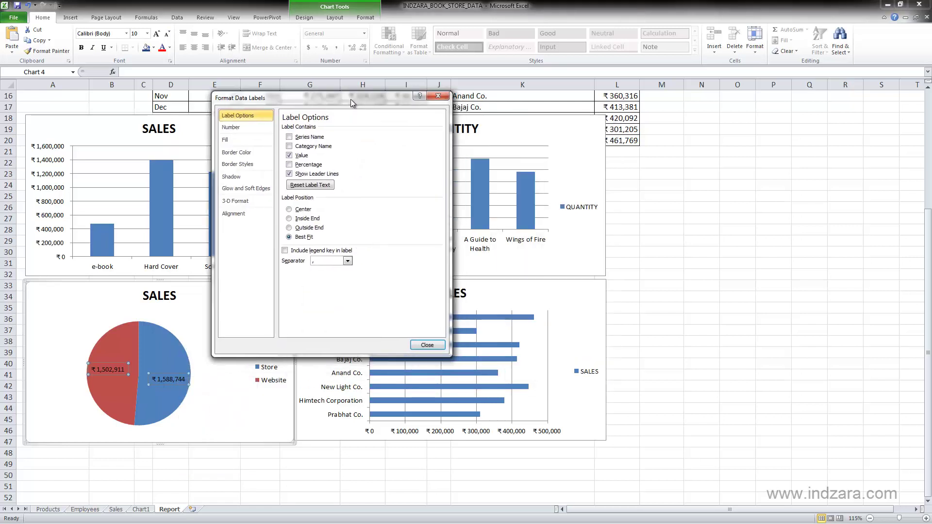
left_click(302, 139)
left_click(303, 147)
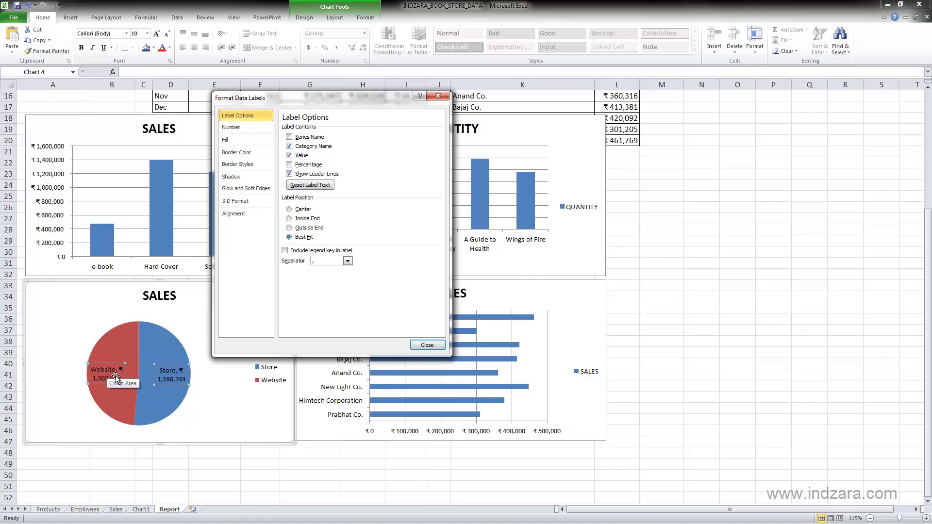
left_click(301, 147)
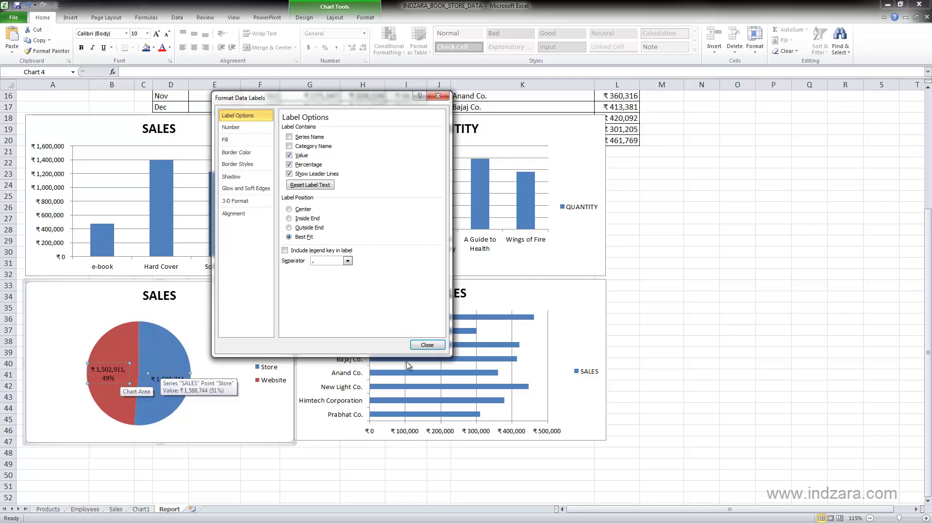
left_click(423, 344)
left_click(188, 452)
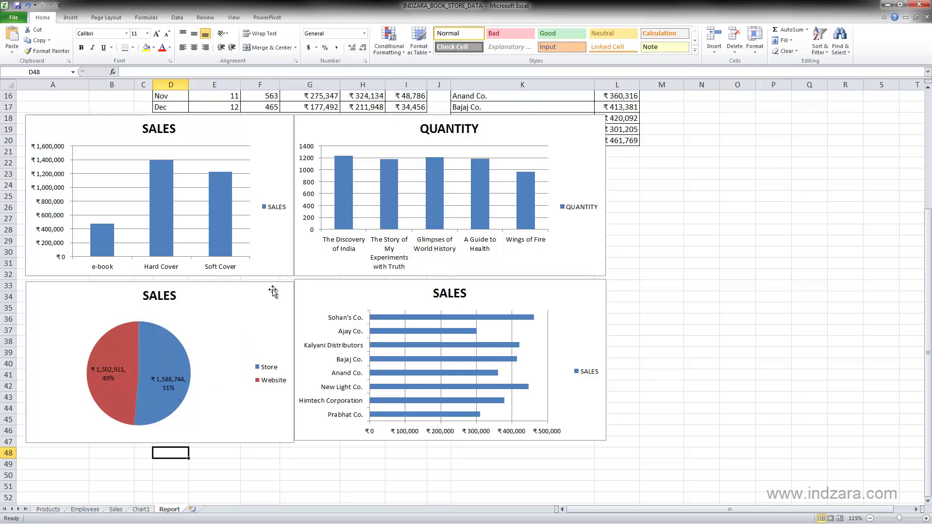
left_click(266, 466)
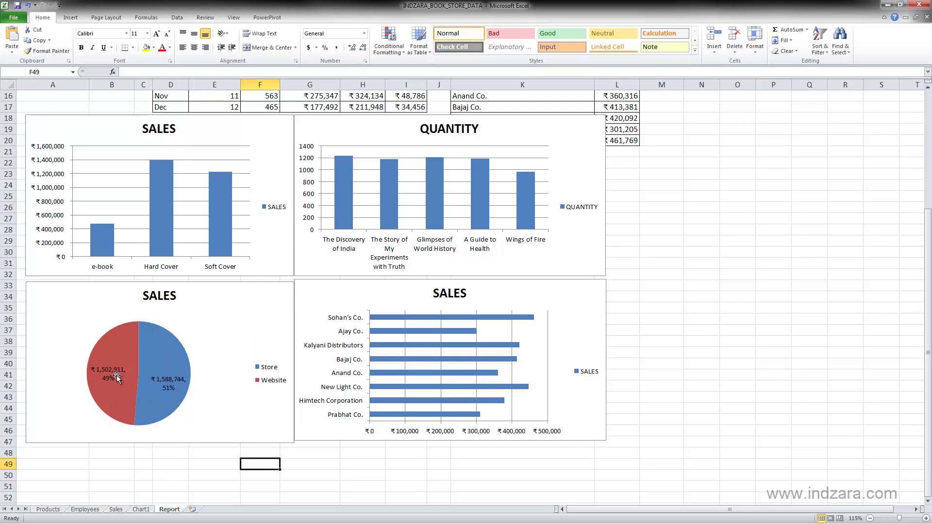
Step: Insert a basic 2-D line chart of sales by month from D5:D17 and H5:H17
scroll(159, 383, "up", 5)
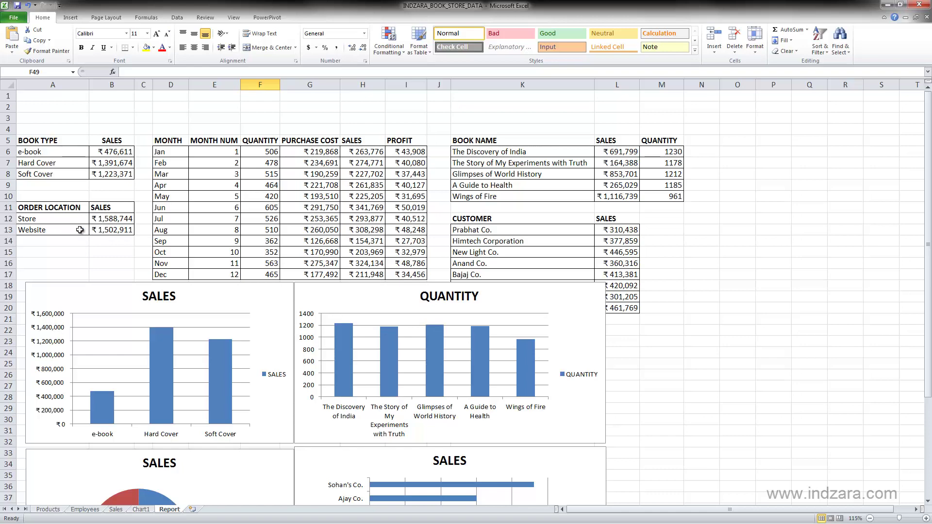
scroll(114, 234, "down", 6)
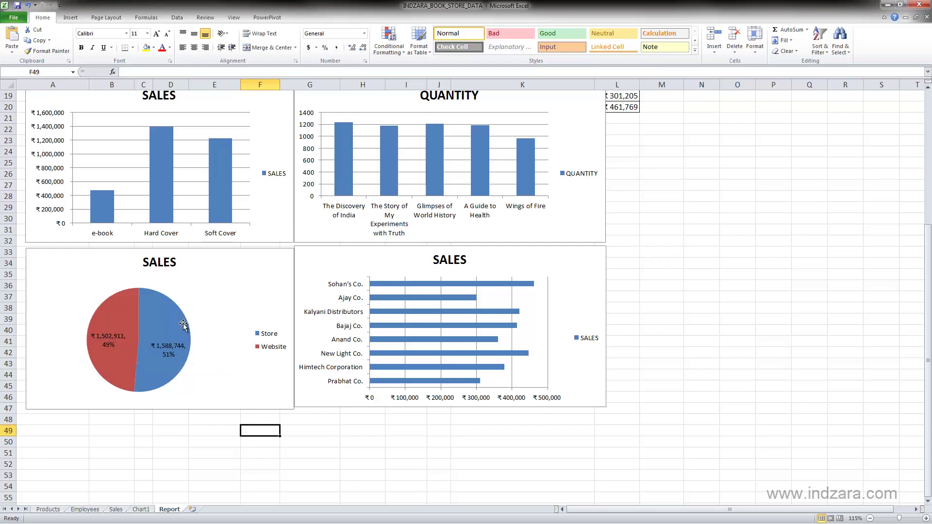
scroll(183, 325, "up", 6)
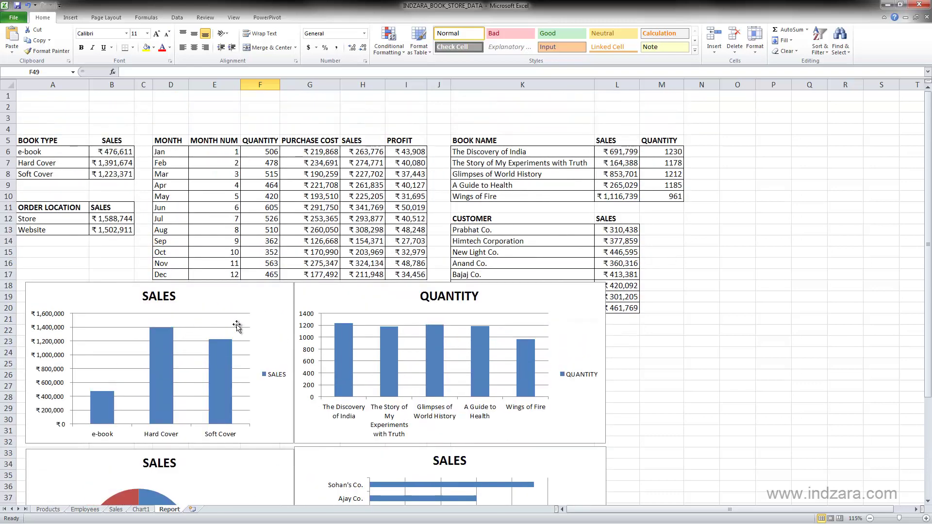
scroll(237, 329, "down", 2)
scroll(237, 329, "up", 2)
left_click_drag(164, 141, 168, 272)
left_click_drag(369, 140, 367, 275, "ctrl")
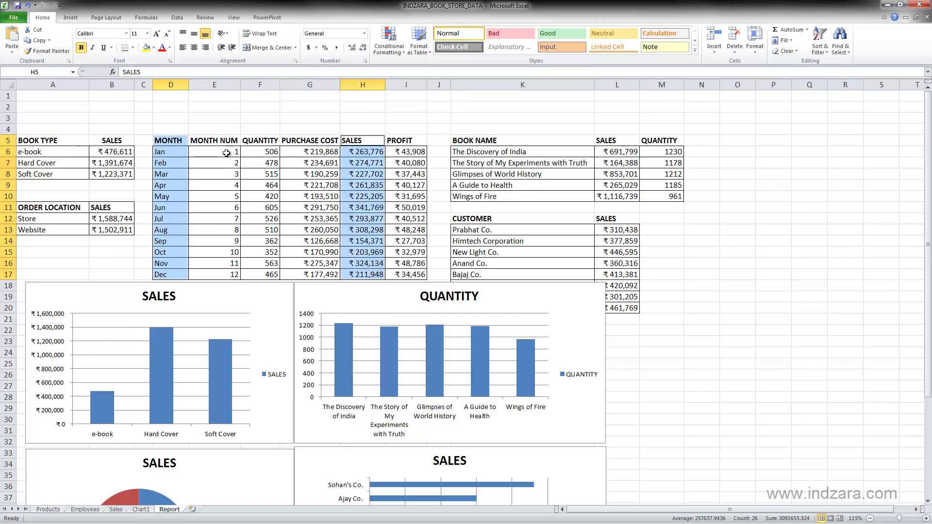
left_click(70, 18)
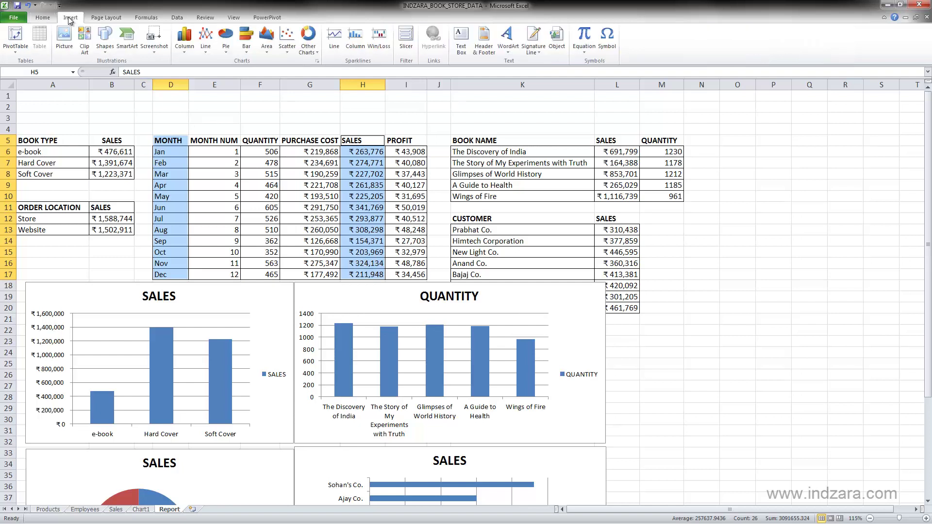
left_click(203, 49)
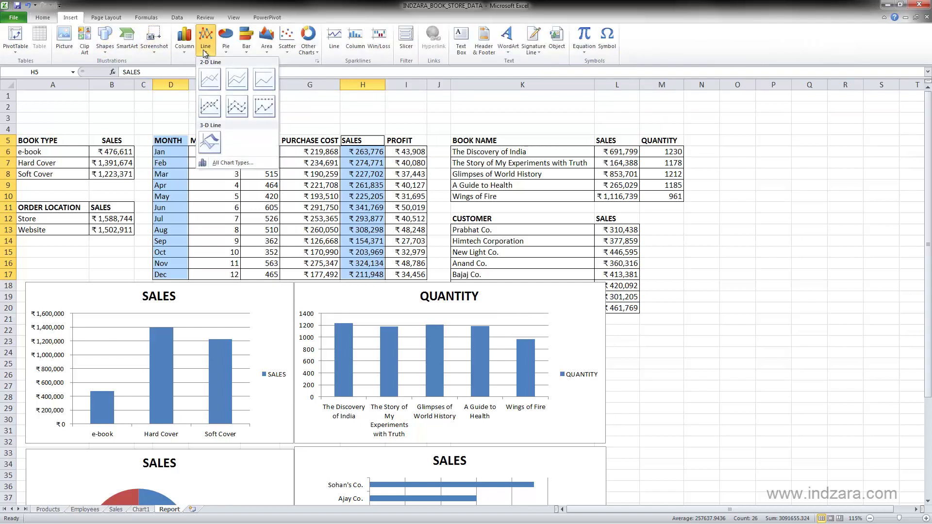
left_click(206, 80)
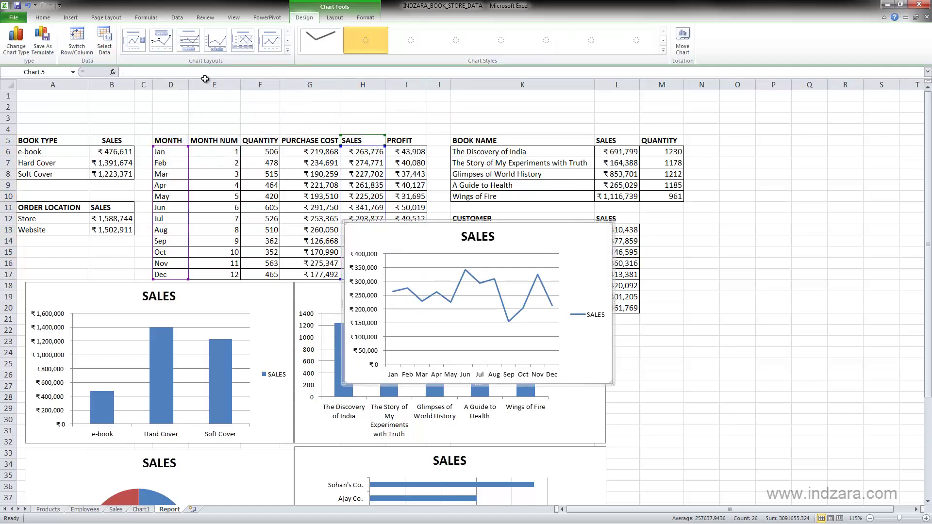
Step: Place the monthly SALES line chart directly beneath the order location pie chart, and shift the customer bar chart slightly down
scroll(369, 209, "down", 6)
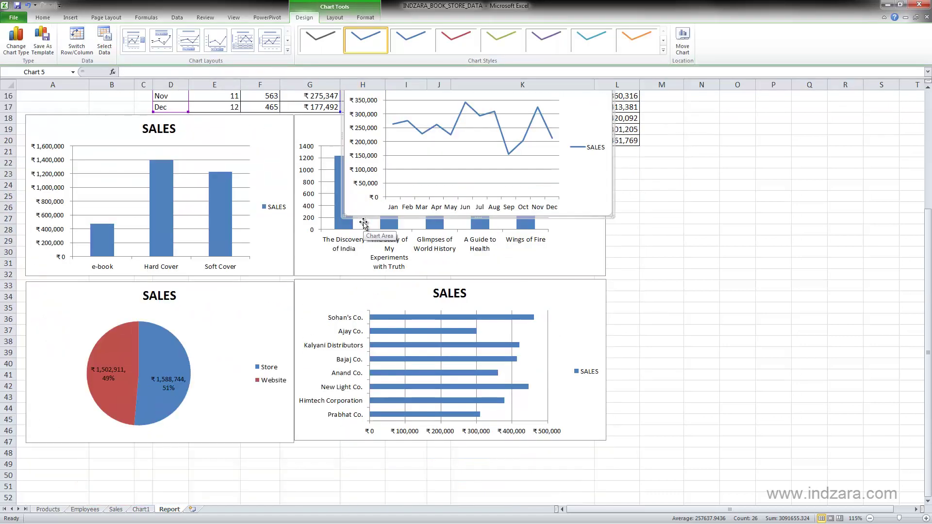
left_click_drag(369, 184, 194, 380)
scroll(266, 304, "down", 3)
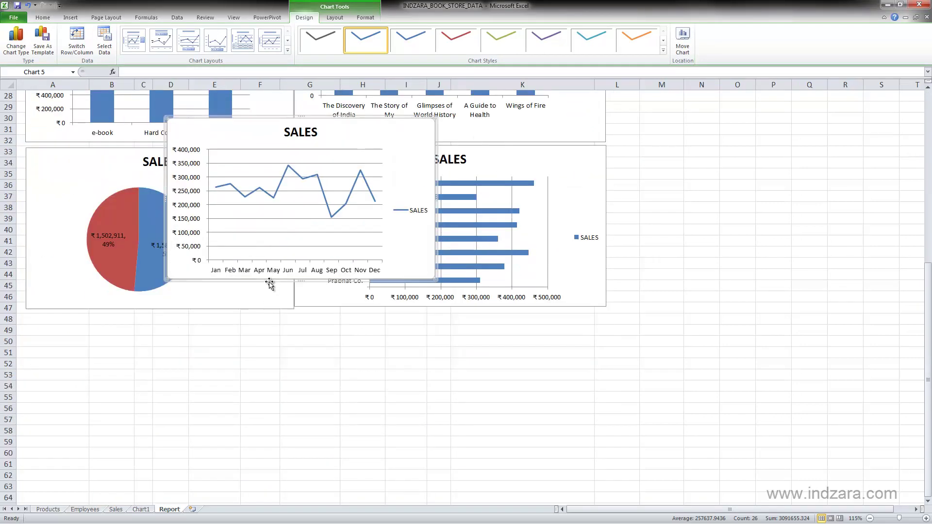
left_click_drag(153, 407, 128, 476)
left_click_drag(180, 455, 180, 455)
left_click(397, 395)
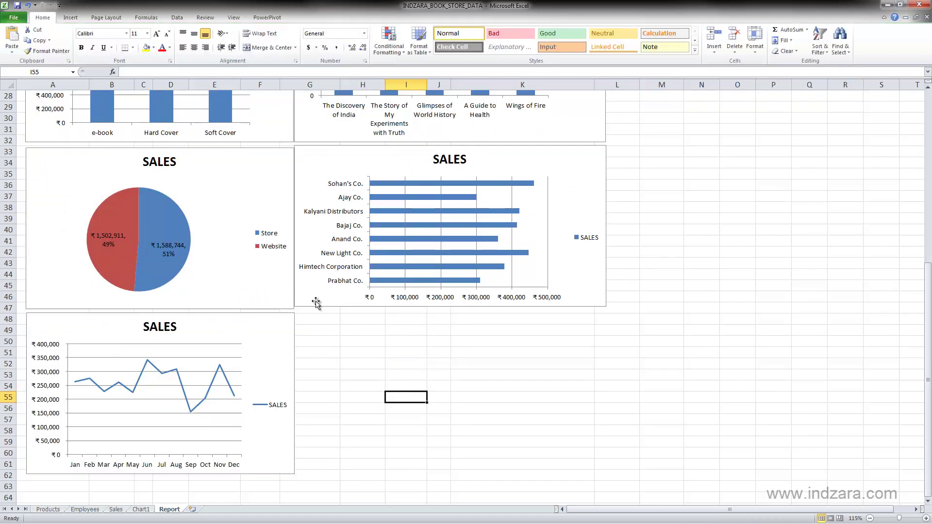
left_click_drag(317, 304, 319, 308)
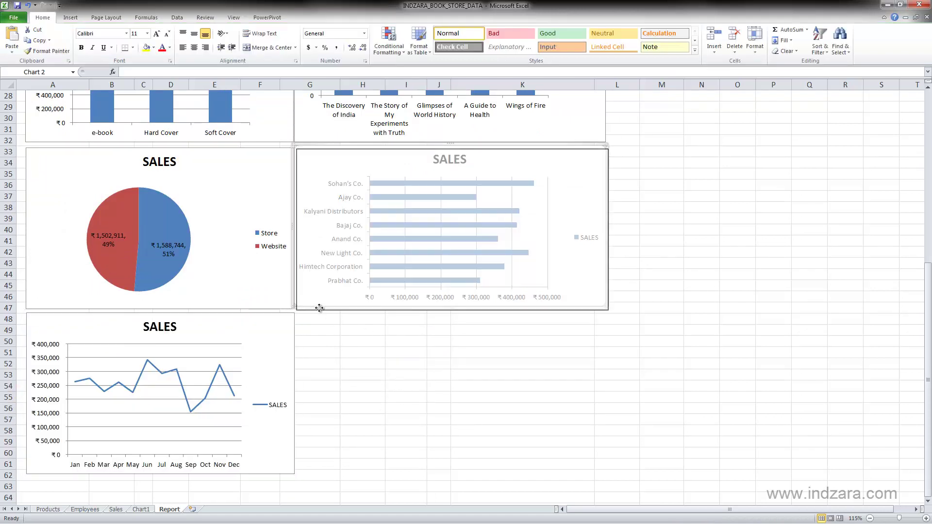
left_click(355, 419)
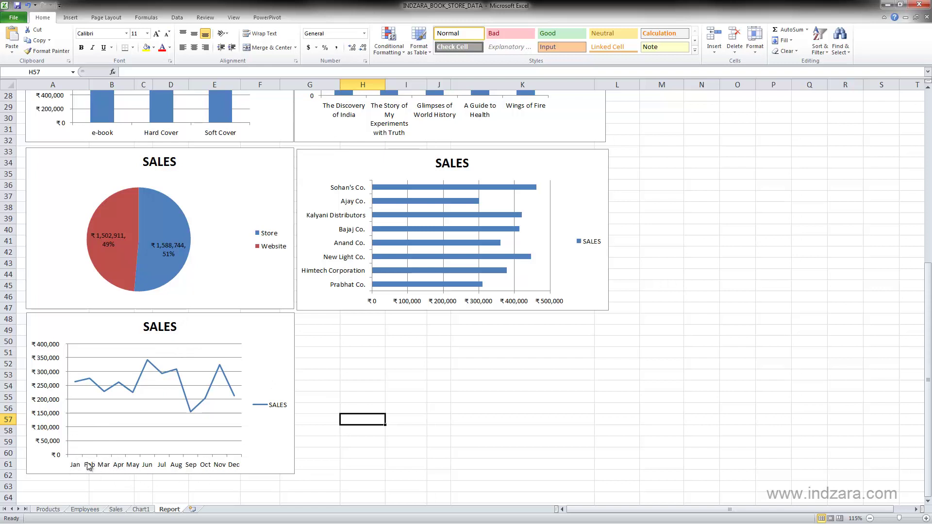
Step: Try adding data labels to the monthly SALES line, and undo them
scroll(258, 354, "up", 9)
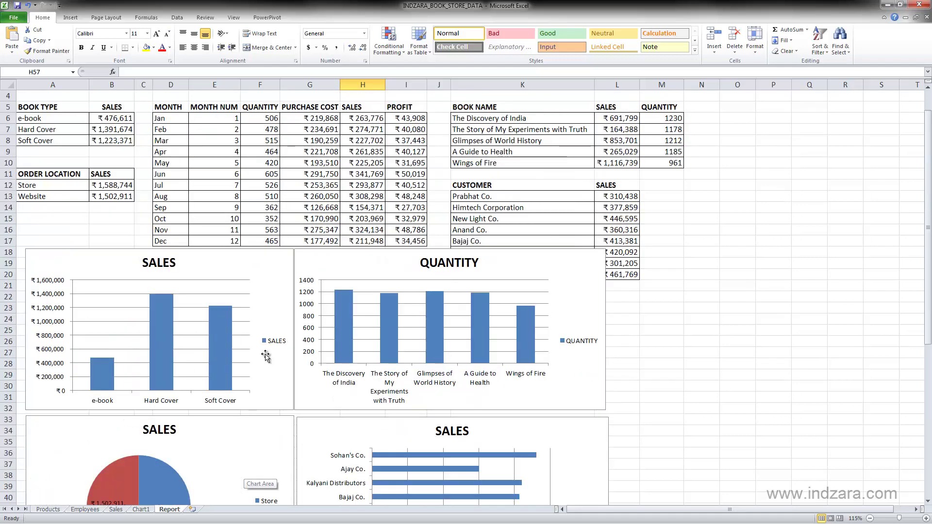
scroll(174, 259, "down", 11)
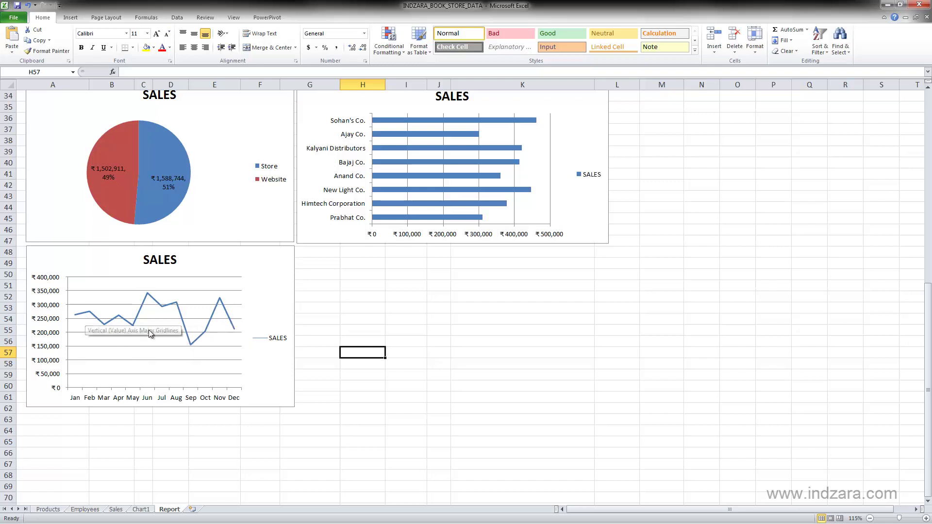
mouse_move(191, 345)
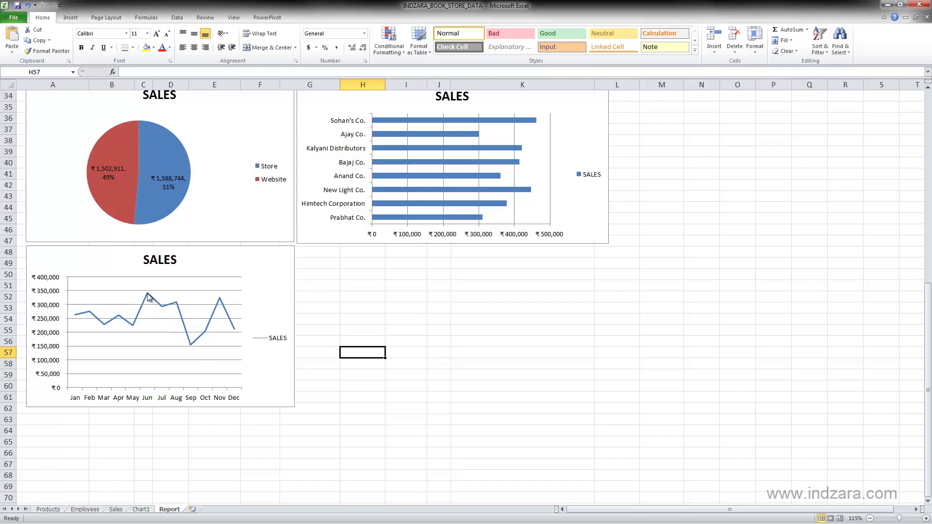
mouse_move(149, 298)
right_click(147, 294)
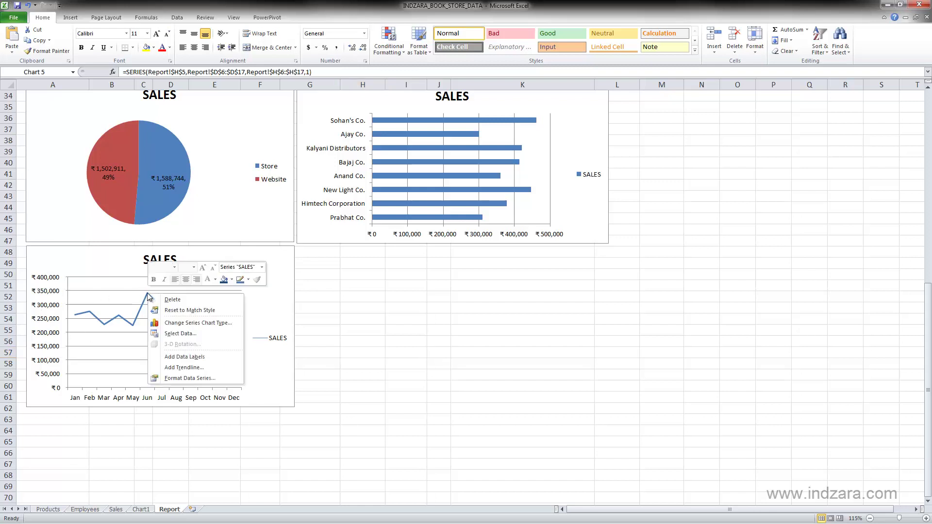
left_click(167, 357)
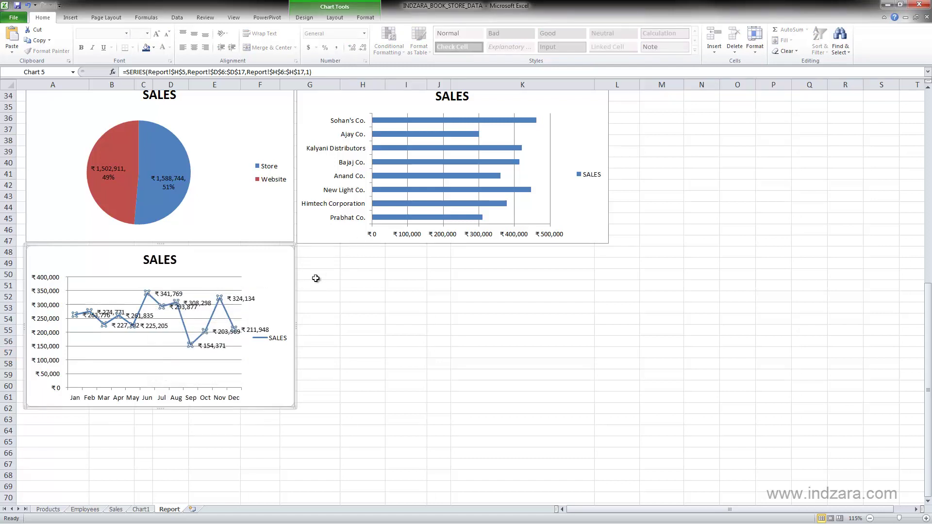
key("ctrl+z")
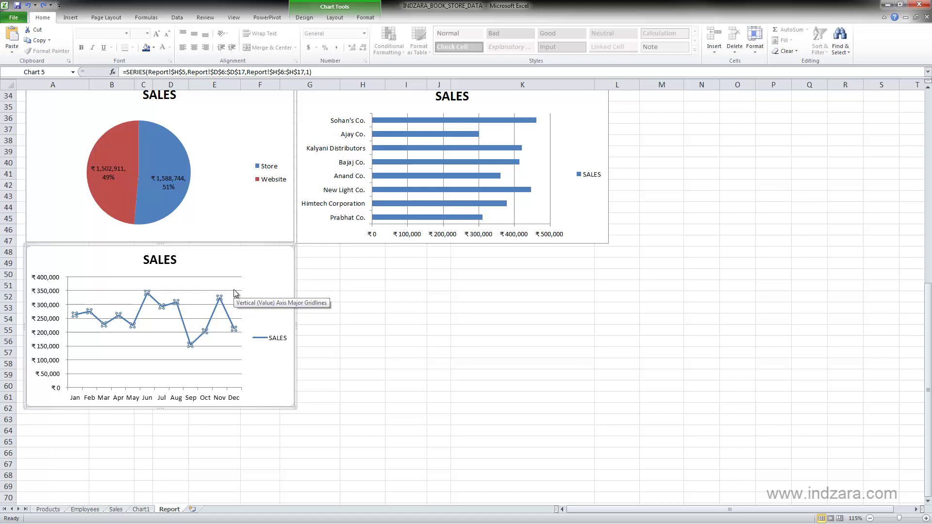
key("Escape")
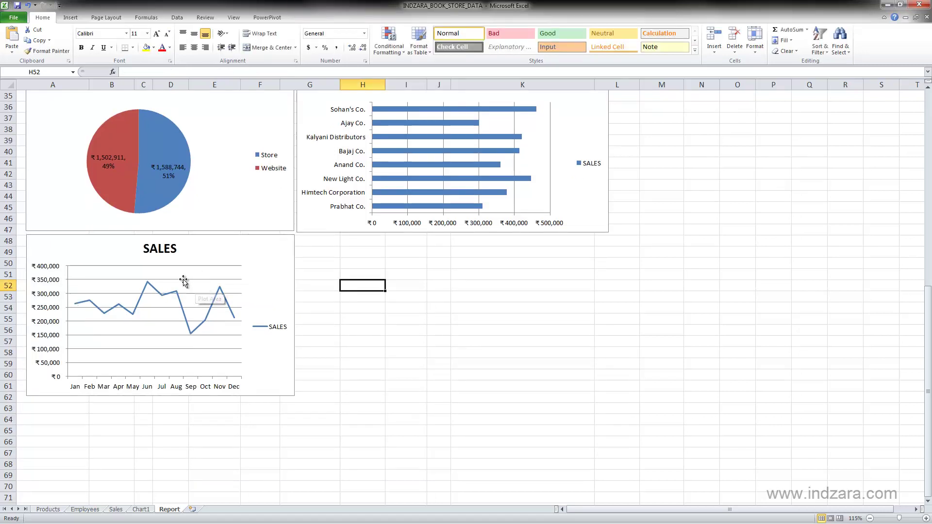
Step: Add a PURCHASE COST series to the monthly SALES line chart, with its name from G5 and its values from G6:G17
right_click(196, 273)
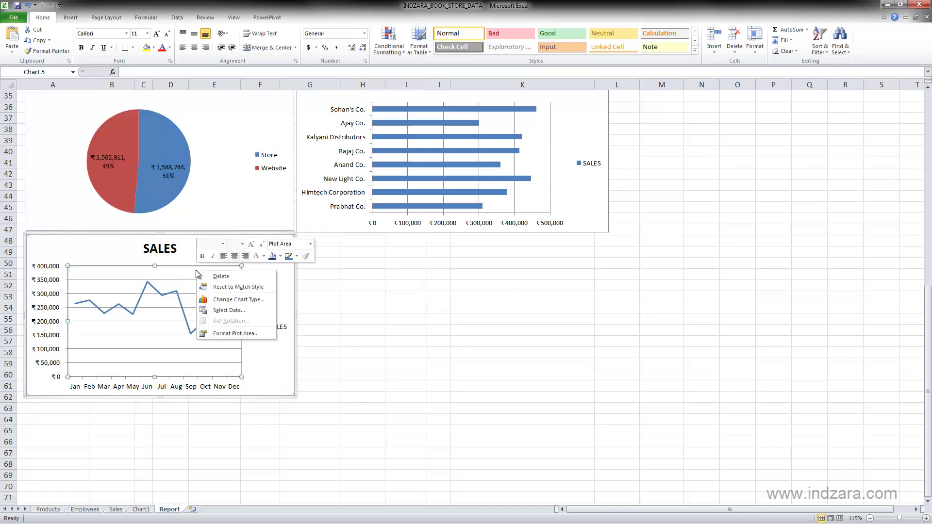
left_click(222, 310)
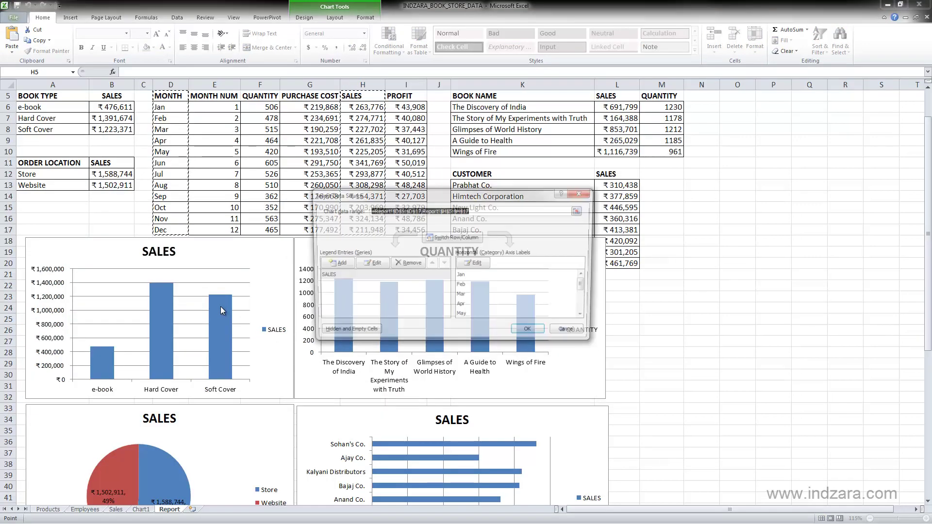
left_click_drag(443, 200, 370, 208)
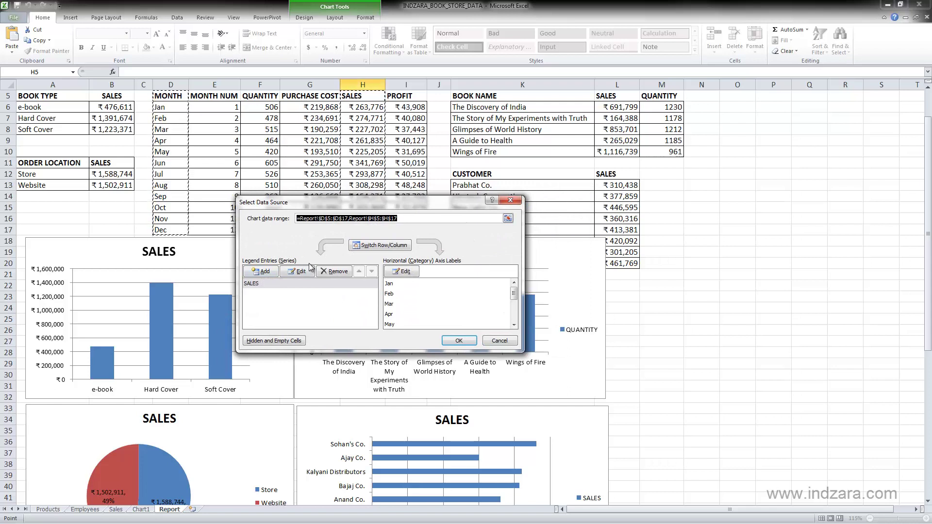
left_click(273, 272)
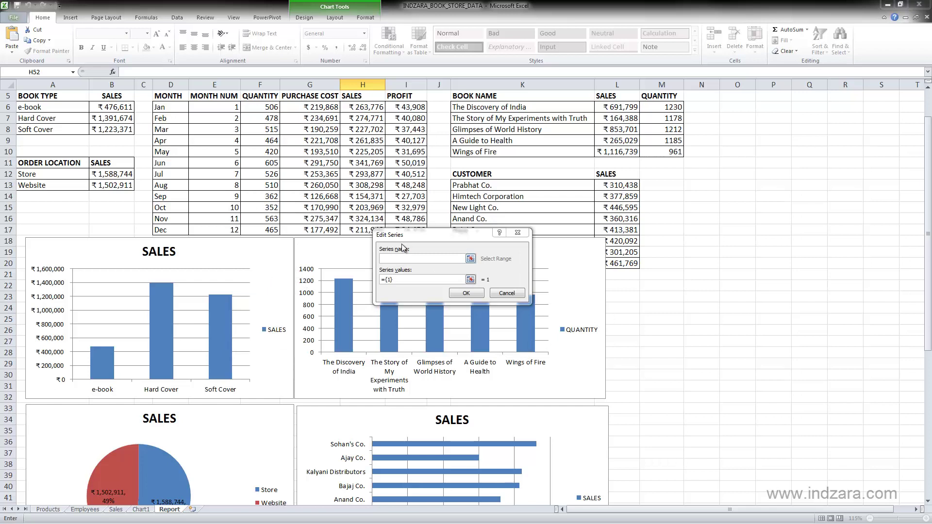
left_click_drag(393, 237, 365, 231)
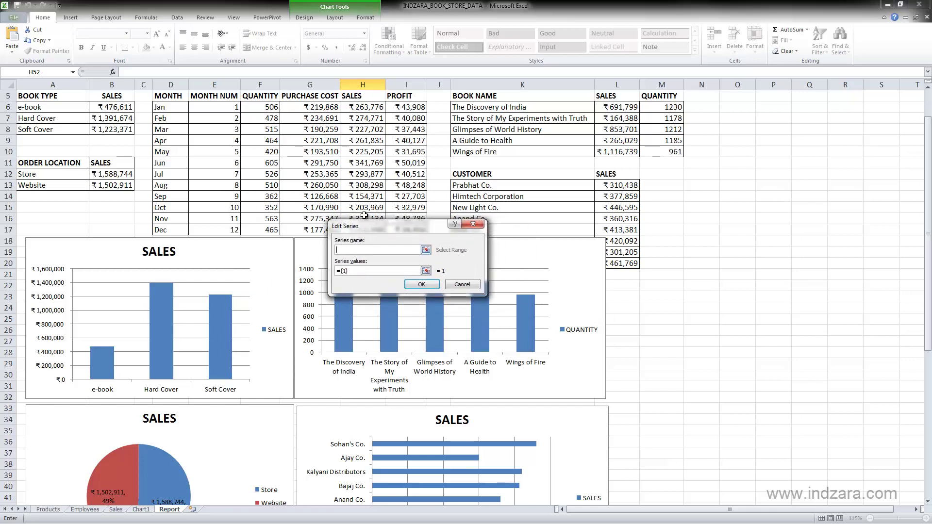
left_click(327, 97)
left_click(425, 270)
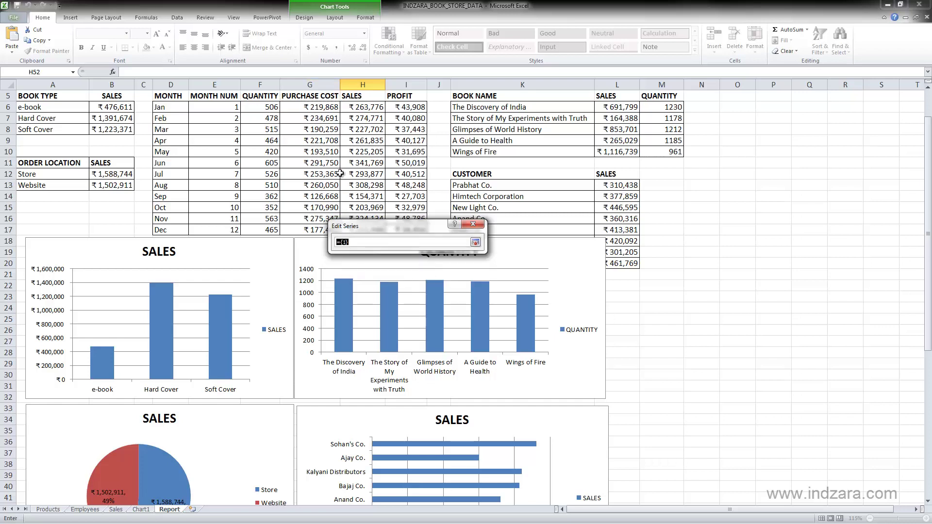
left_click_drag(321, 112, 318, 225)
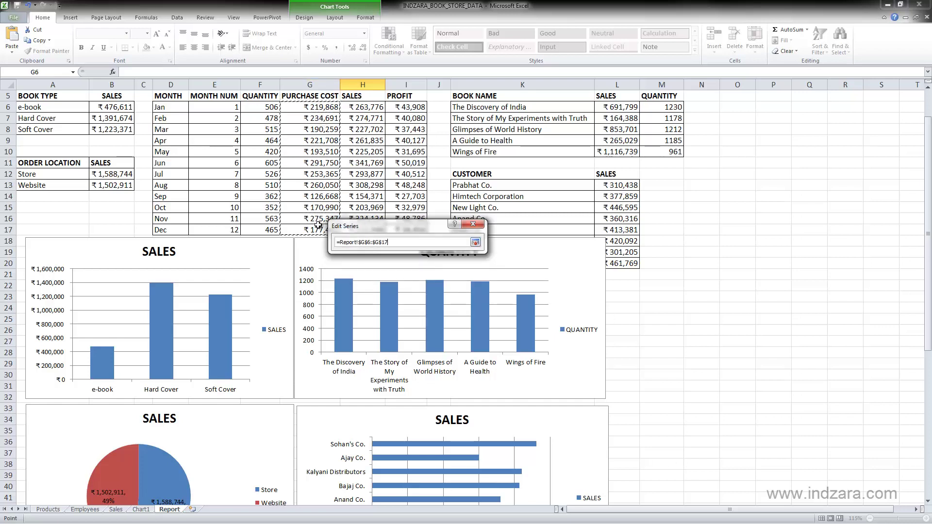
key("Return")
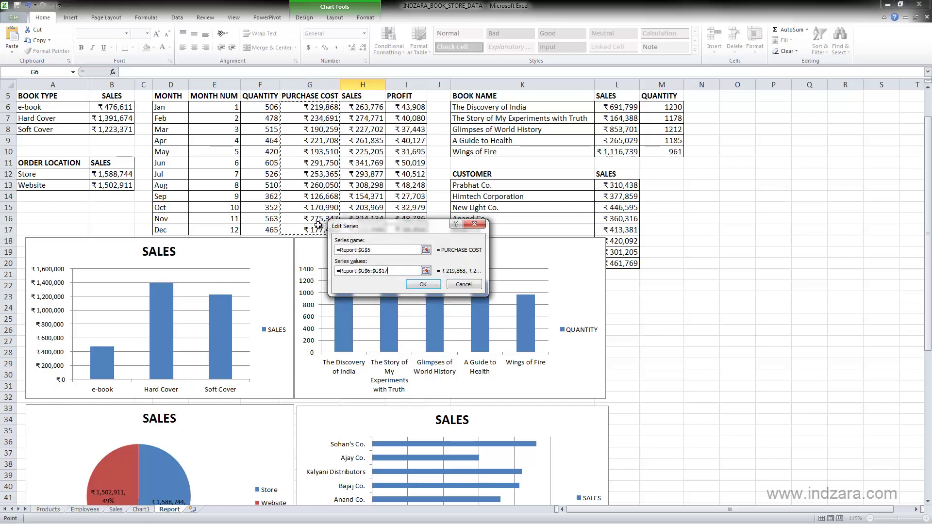
left_click(423, 285)
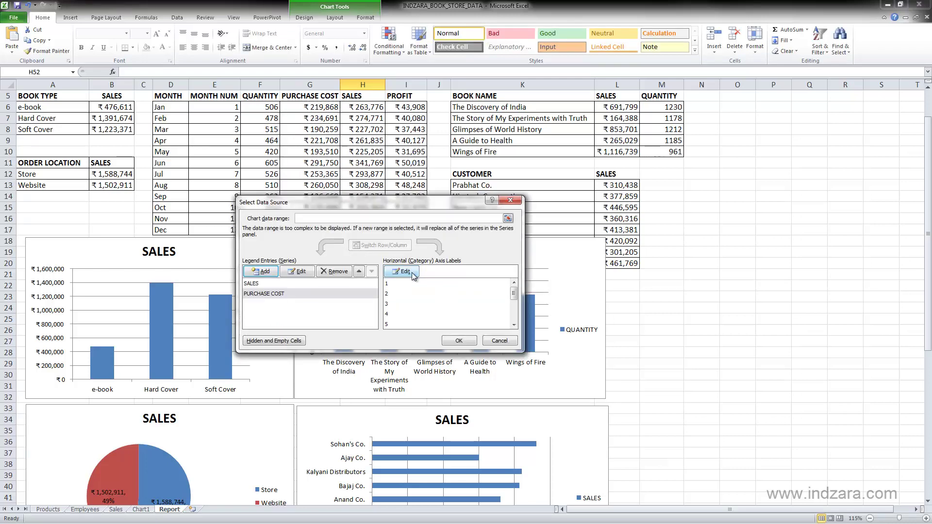
Step: Set the line chart's horizontal axis labels to the month names in D6:D17, apply the data source changes and deselect the chart
left_click(414, 275)
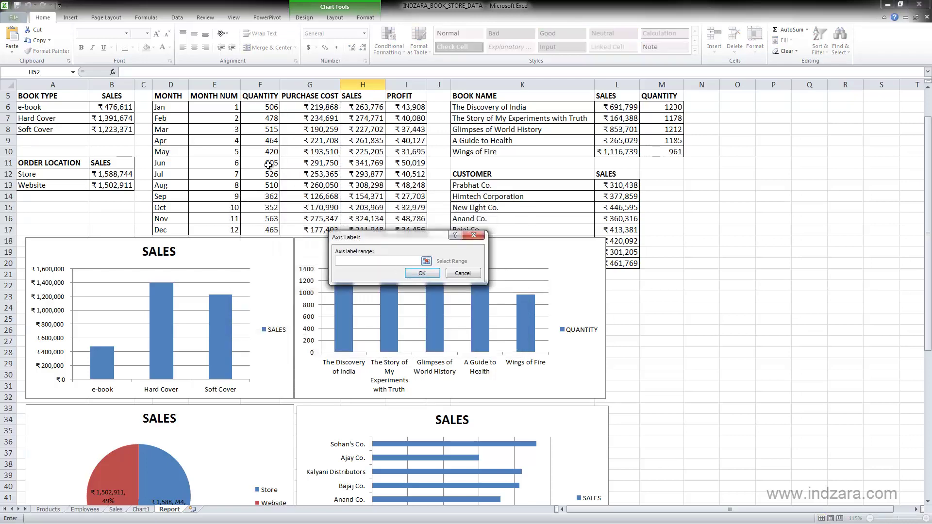
left_click_drag(164, 107, 206, 230)
key("Return")
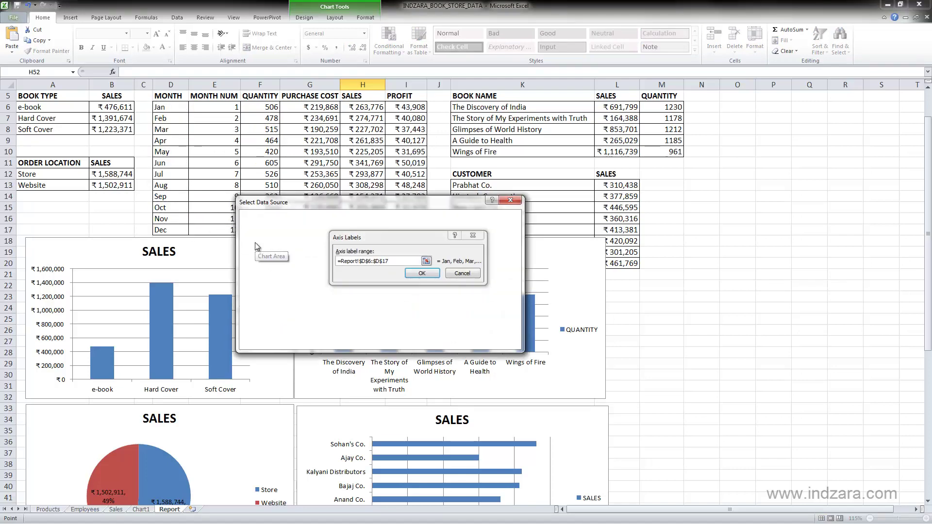
left_click(459, 341)
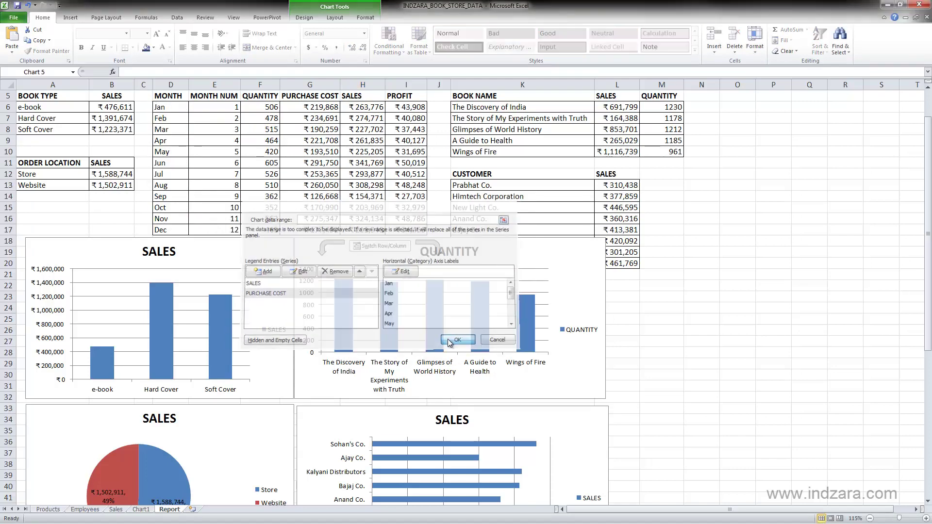
left_click(669, 341)
Step: Move the legend of the SALES and PURCHASE COST line chart to the top of the chart, and deselect it
scroll(669, 338, "down", 11)
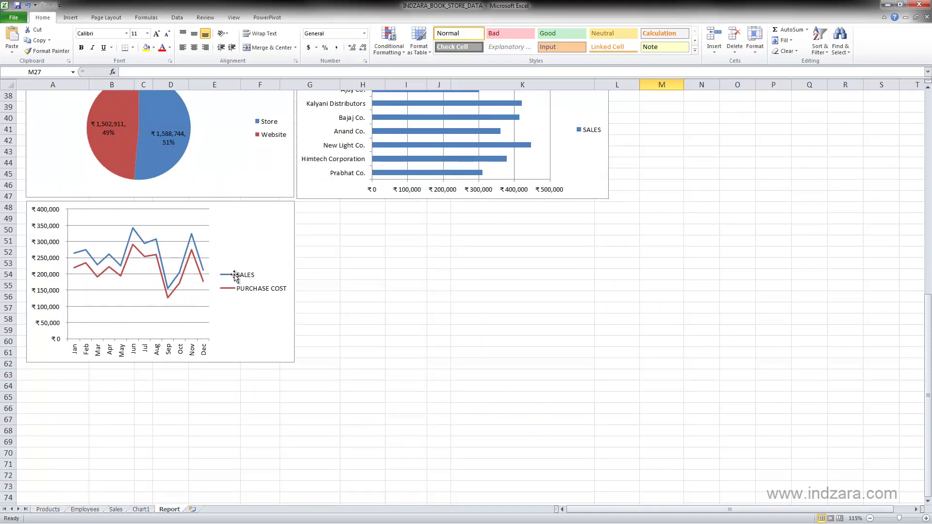
left_click(249, 291)
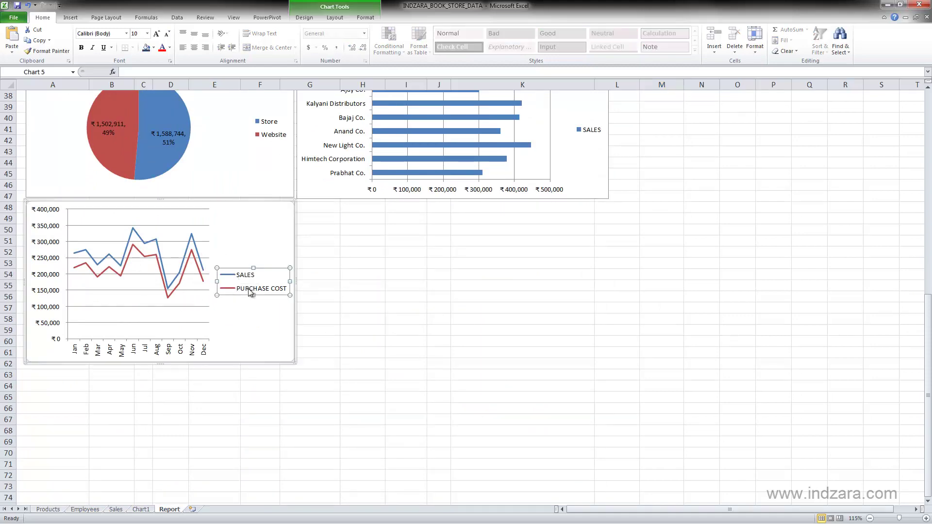
right_click(250, 292)
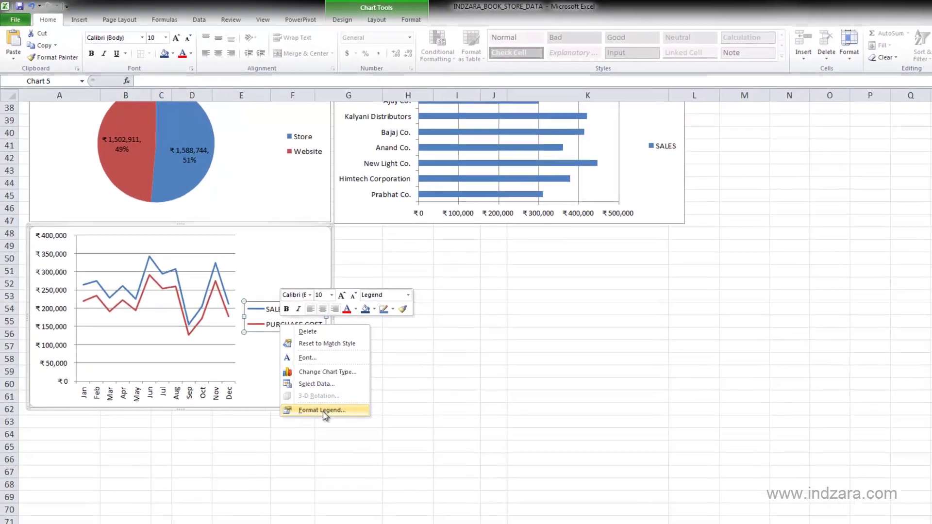
left_click(296, 378)
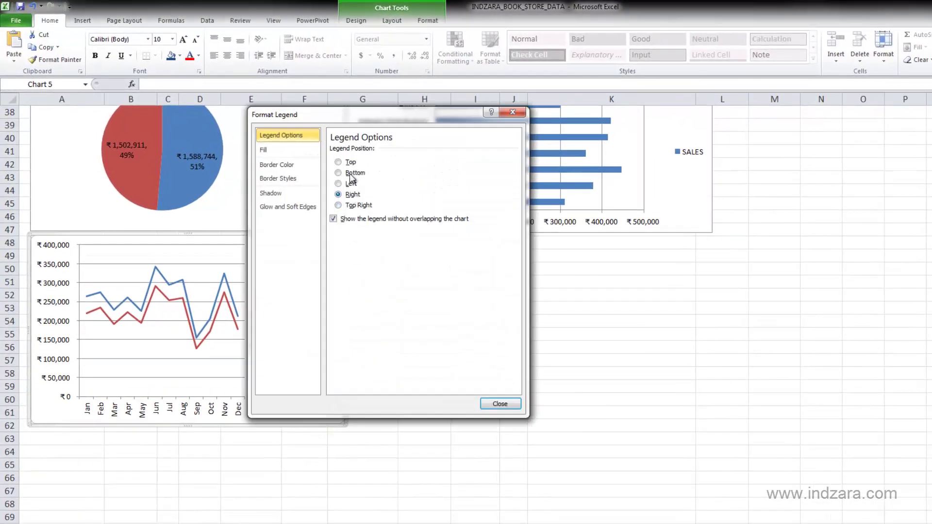
left_click(338, 163)
left_click(500, 403)
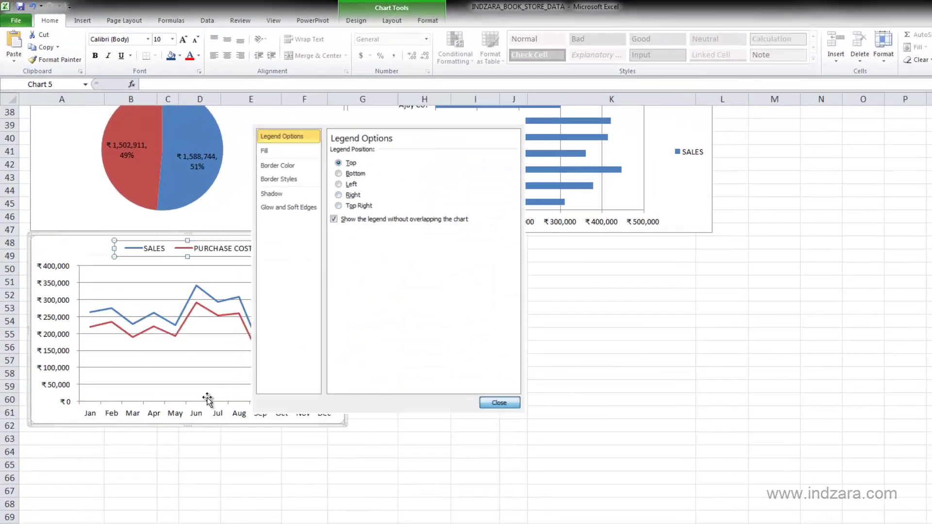
left_click(364, 361)
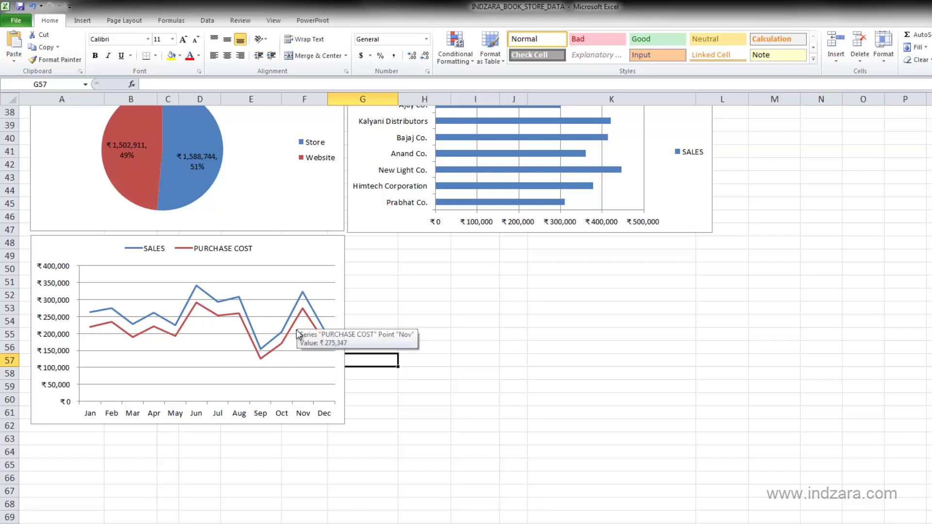
Step: Duplicate the SALES and PURCHASE COST line chart and place the copy directly beside it, beneath the customer bar chart
mouse_move(283, 343)
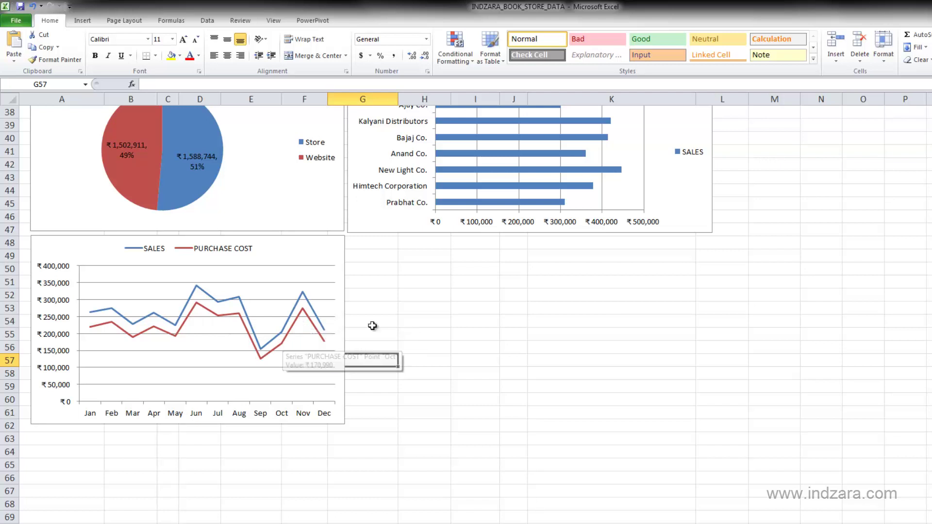
left_click(345, 280)
key("ctrl+c")
left_click(397, 249)
key("ctrl+v")
left_click_drag(398, 249, 377, 236)
Step: Replace the copied chart's PURCHASE COST series with PROFIT, taking the name from I5 and the values from I6:I17, and deselect the chart
right_click(453, 300)
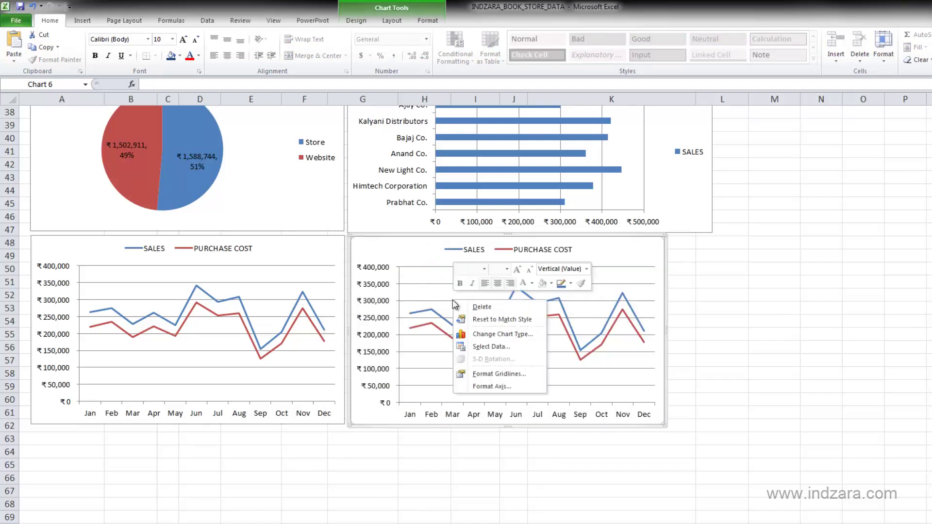
left_click(497, 350)
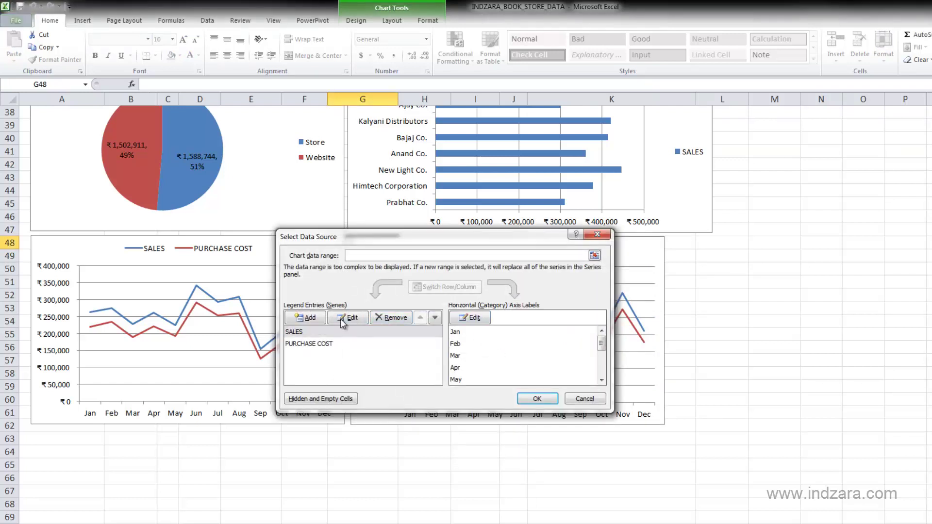
left_click(335, 344)
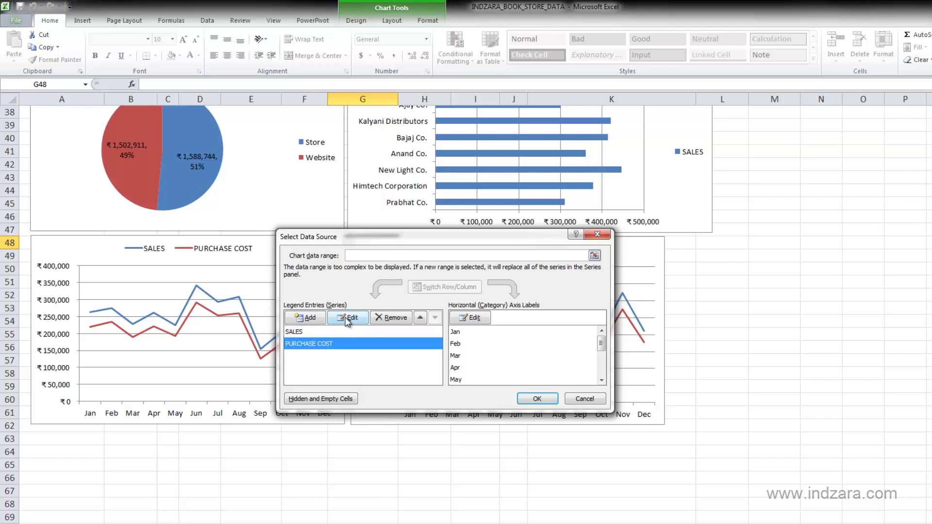
left_click(348, 319)
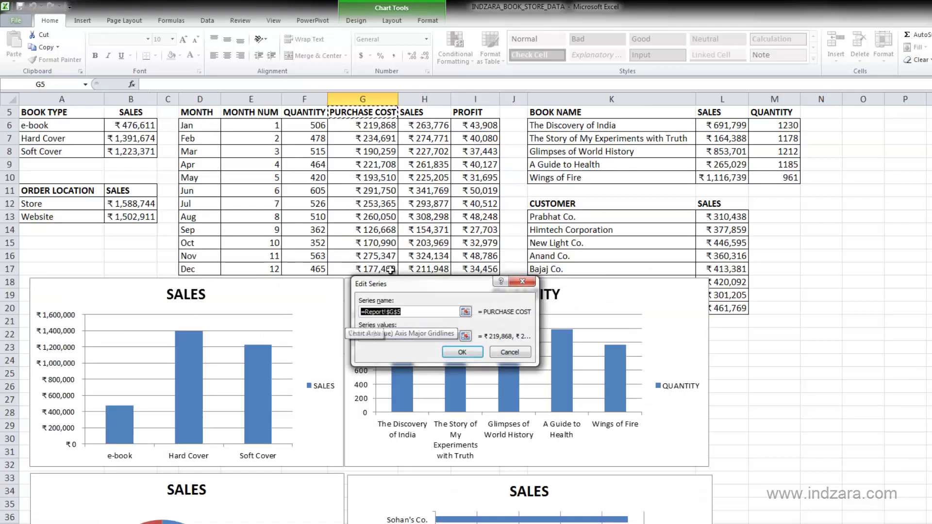
left_click(480, 112)
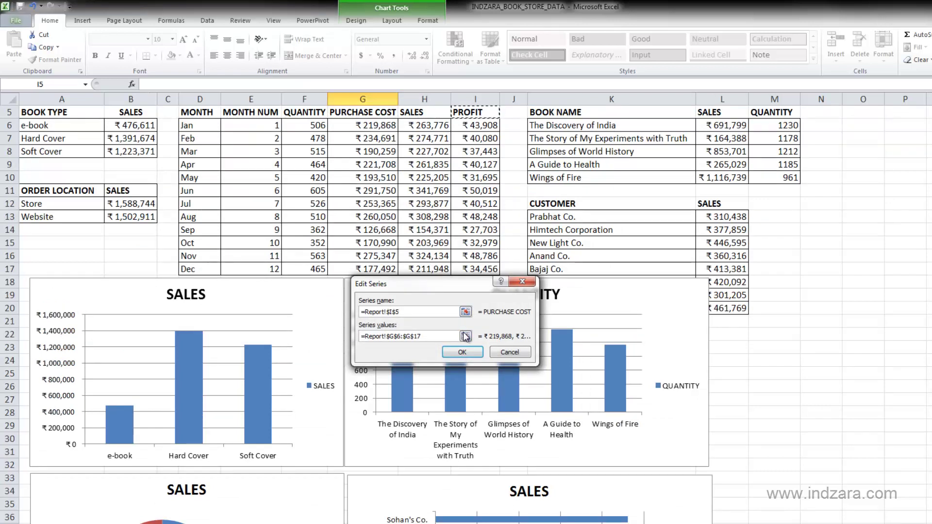
key("Tab")
left_click_drag(478, 128, 478, 263)
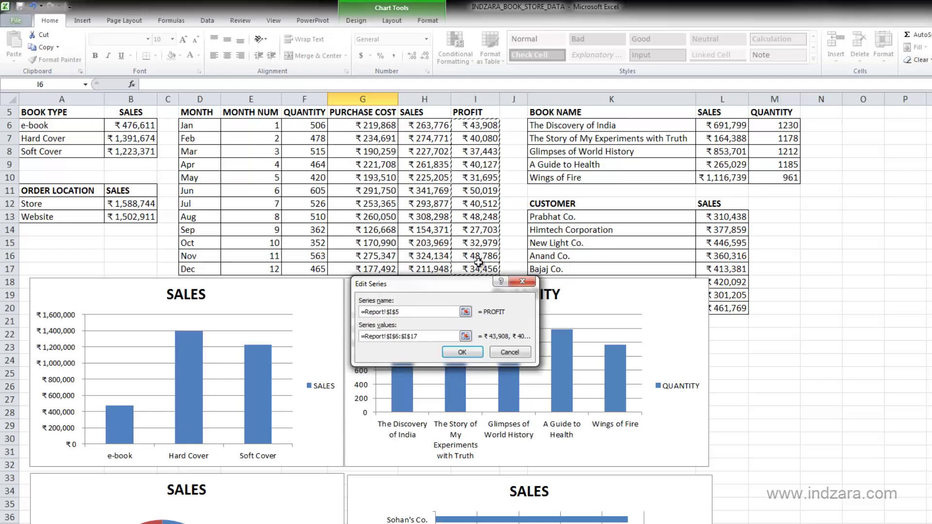
key("Return")
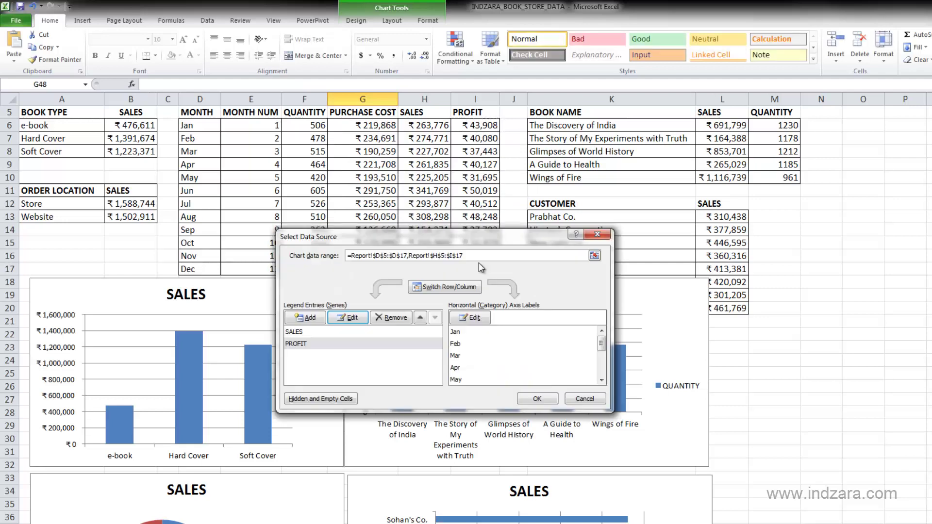
left_click(531, 400)
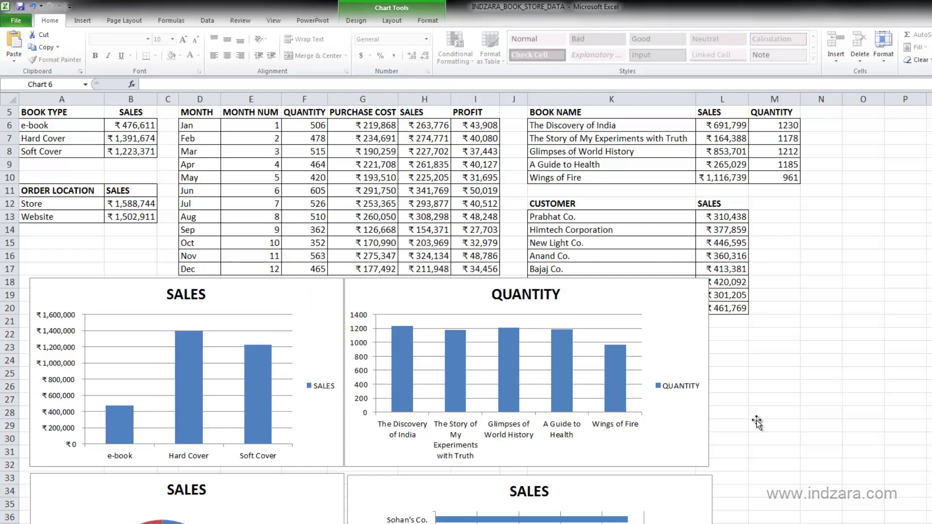
left_click(757, 420)
Step: Plot the PROFIT series of the SALES and PROFIT line chart on the secondary axis, and deselect the chart
scroll(757, 417, "down", 12)
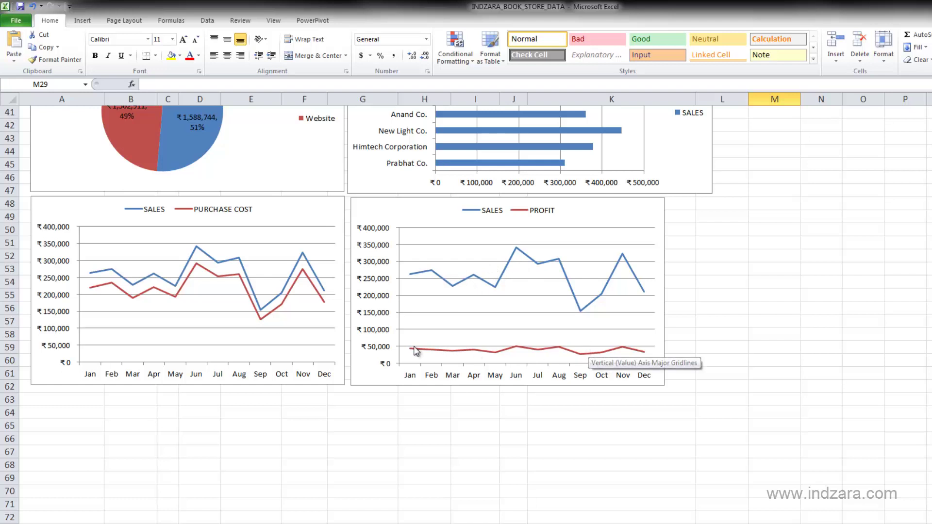
mouse_move(413, 352)
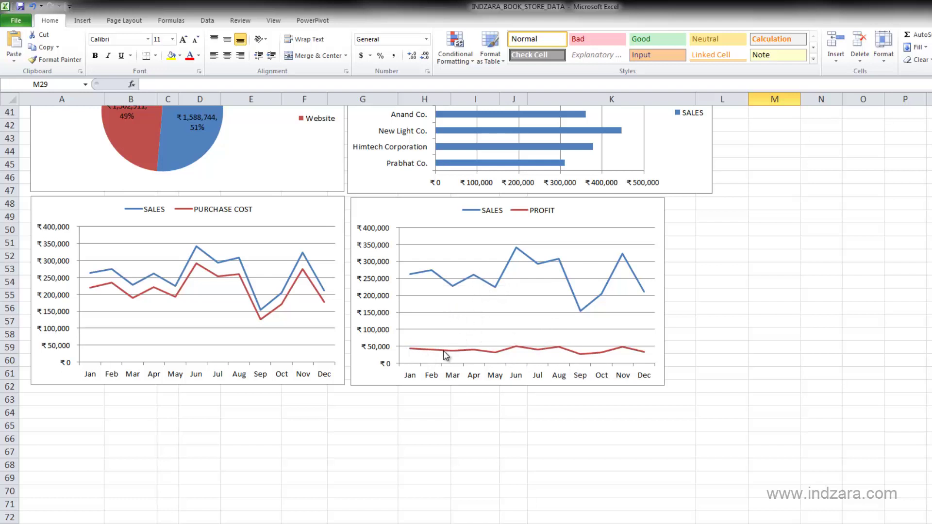
mouse_move(464, 356)
right_click(515, 349)
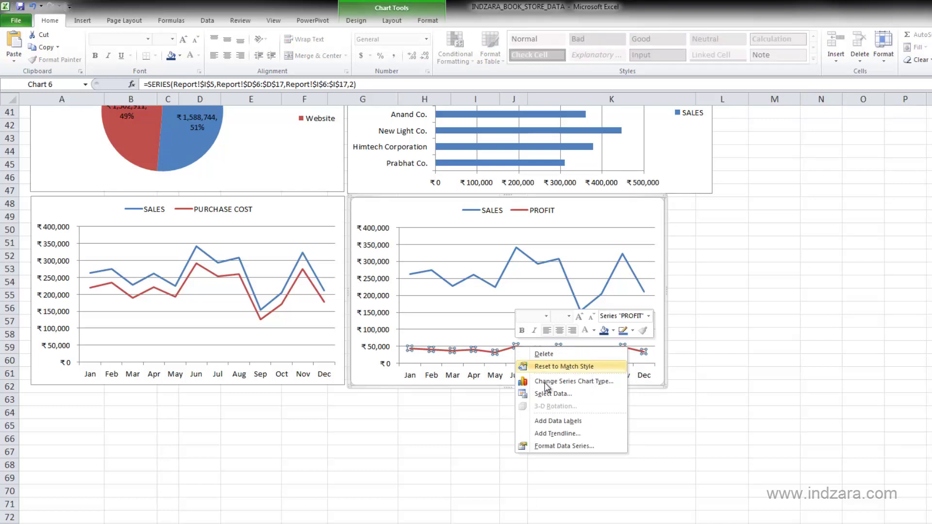
left_click(565, 447)
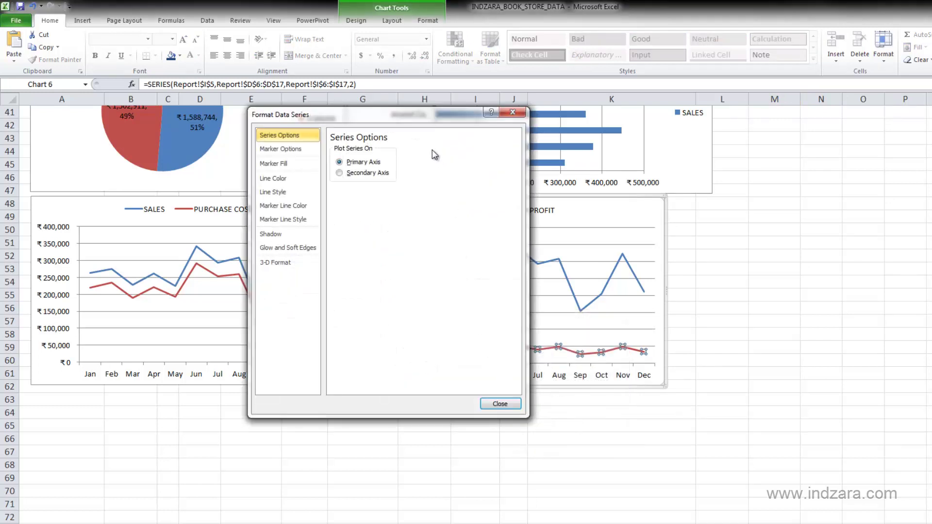
left_click_drag(429, 119, 311, 144)
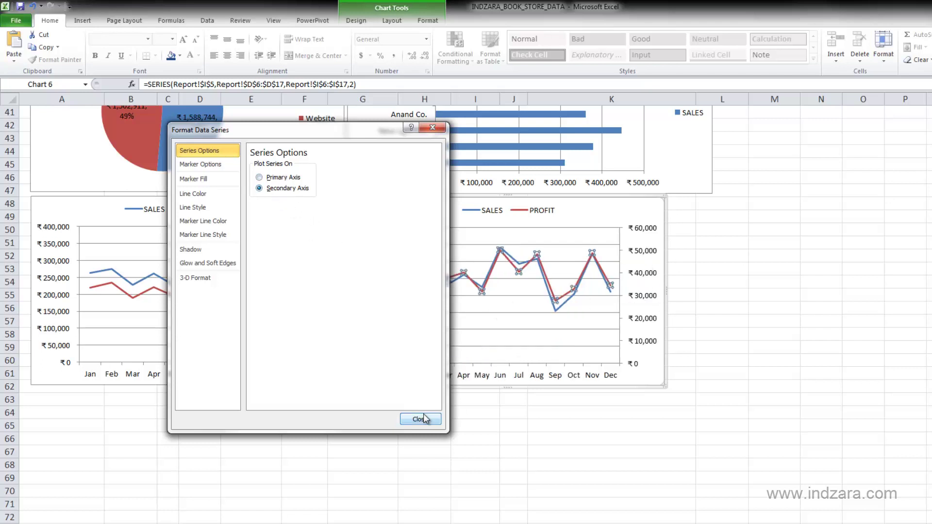
left_click_drag(387, 137, 271, 134)
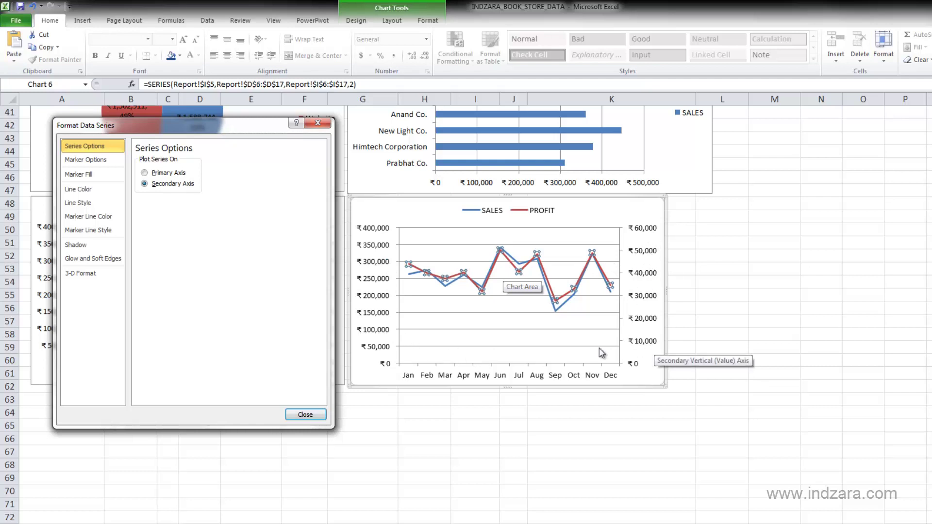
left_click(318, 413)
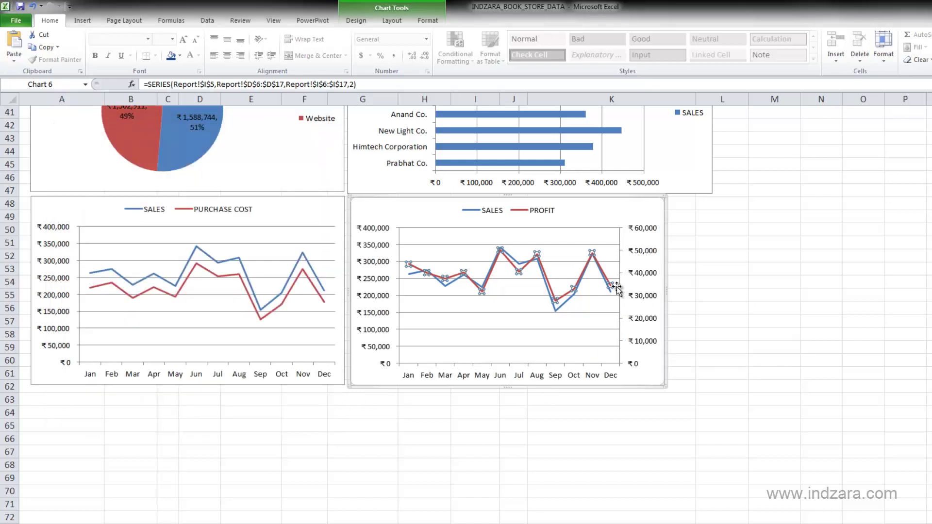
left_click(739, 281)
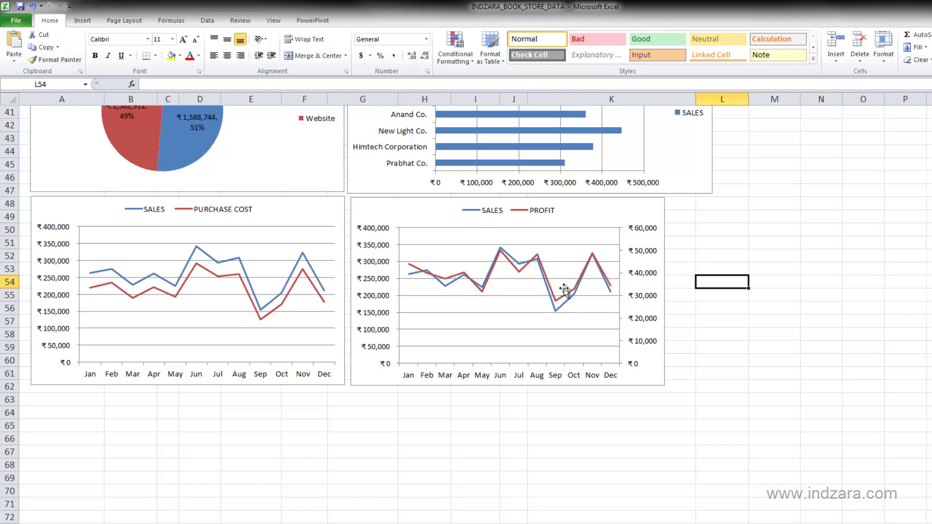
Step: Add a rotated primary vertical axis title reading "Sales" to the SALES and PROFIT line chart, and deselect the chart
mouse_move(502, 274)
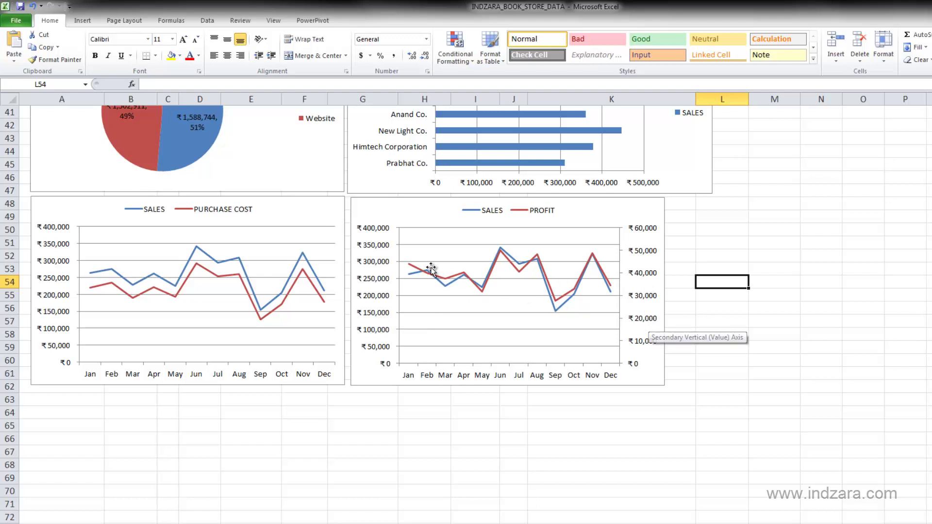
left_click(529, 301)
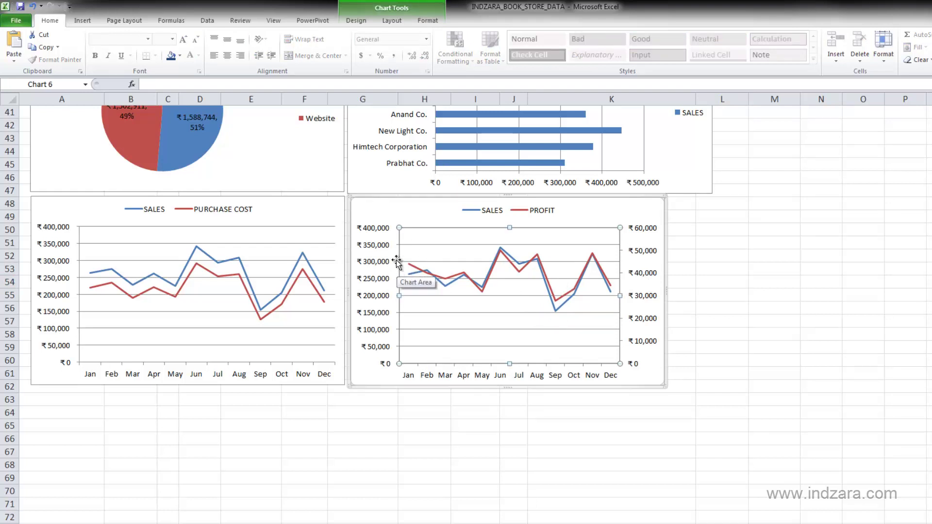
left_click(380, 267)
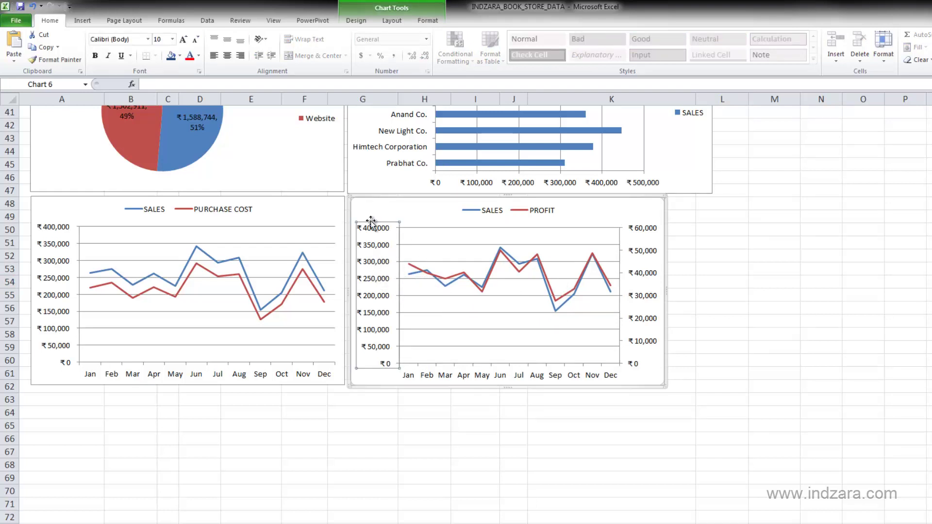
left_click(392, 20)
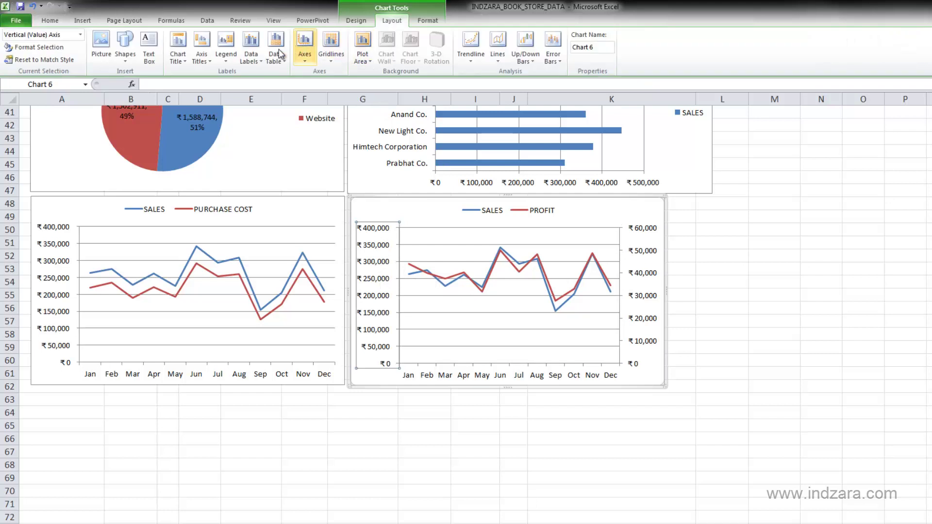
left_click(199, 58)
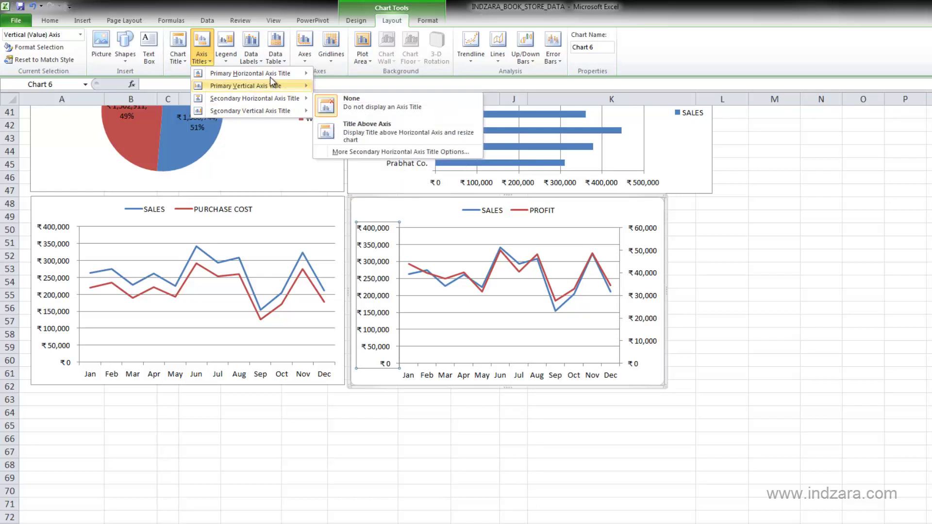
mouse_move(272, 73)
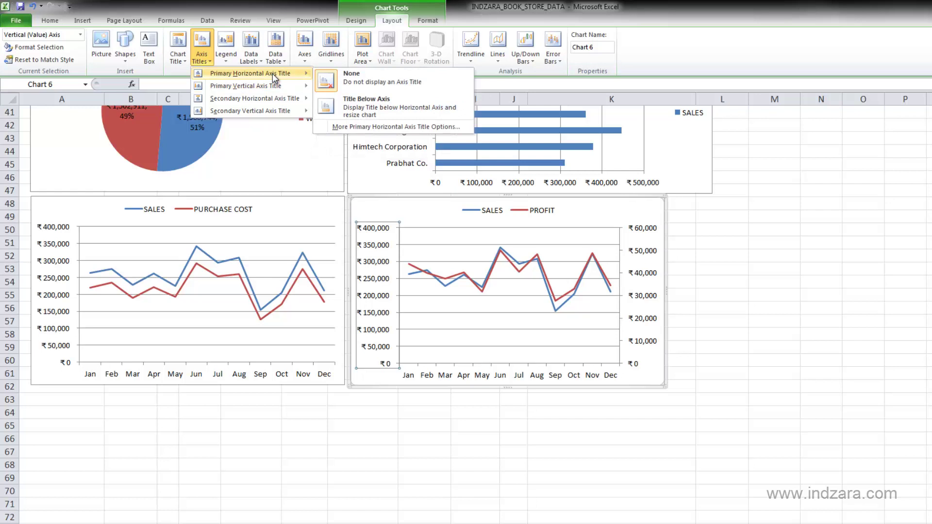
mouse_move(280, 88)
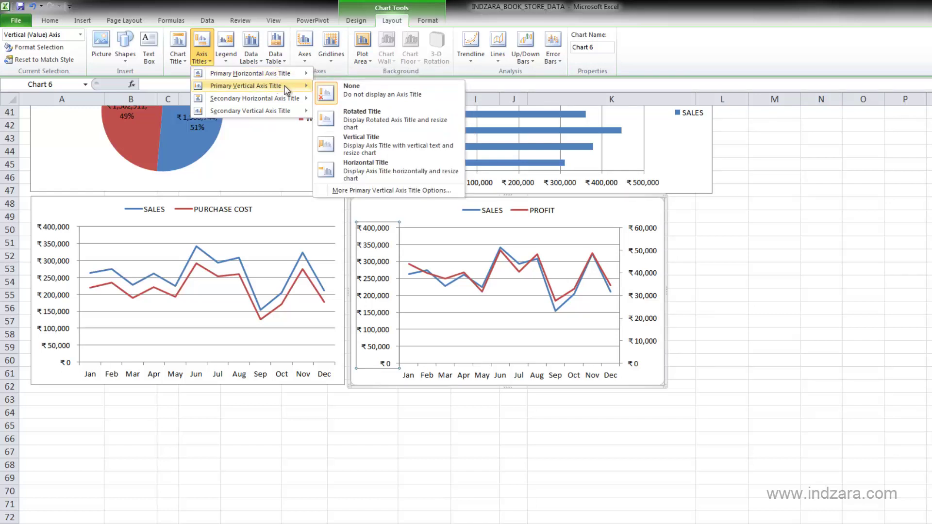
left_click(349, 119)
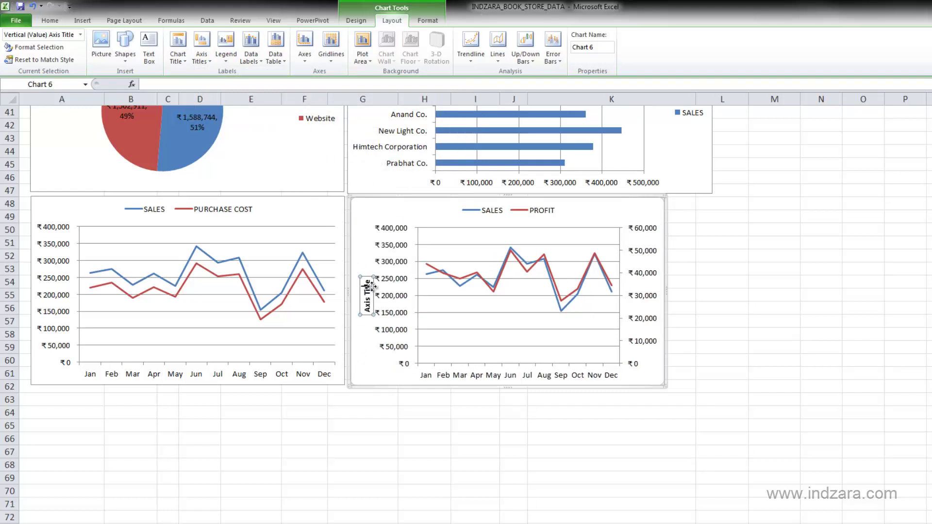
triple_click(370, 287)
type("Sales")
left_click(372, 287)
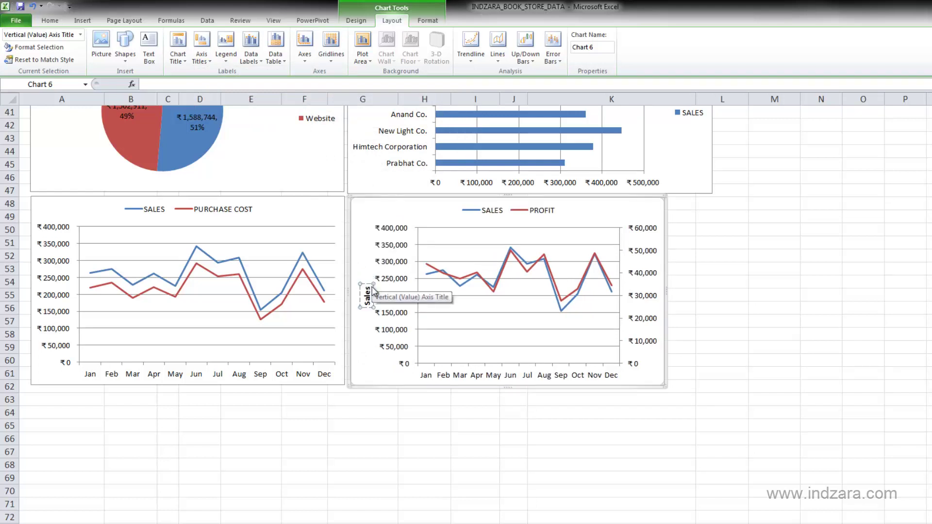
left_click(688, 294)
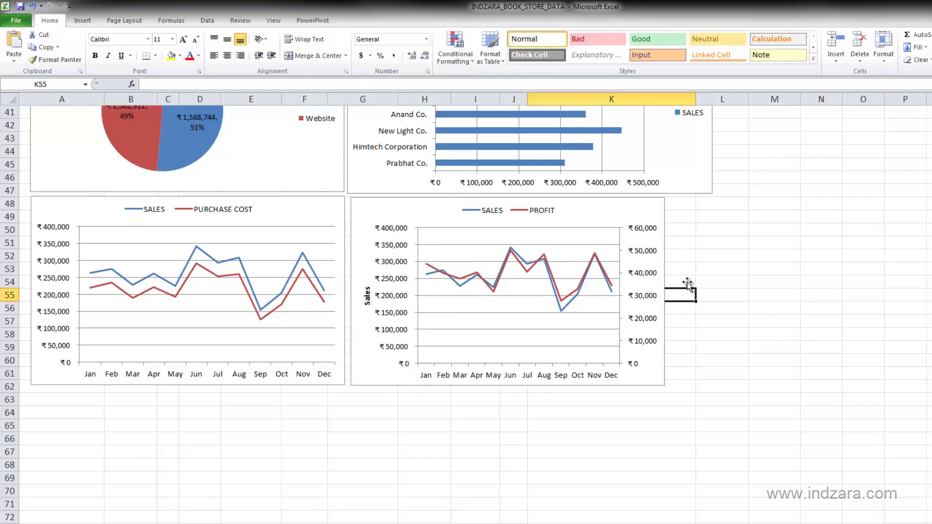
Step: Add a rotated secondary vertical axis title reading "Profit" to the SALES and PROFIT line chart, and deselect the chart
left_click(415, 202)
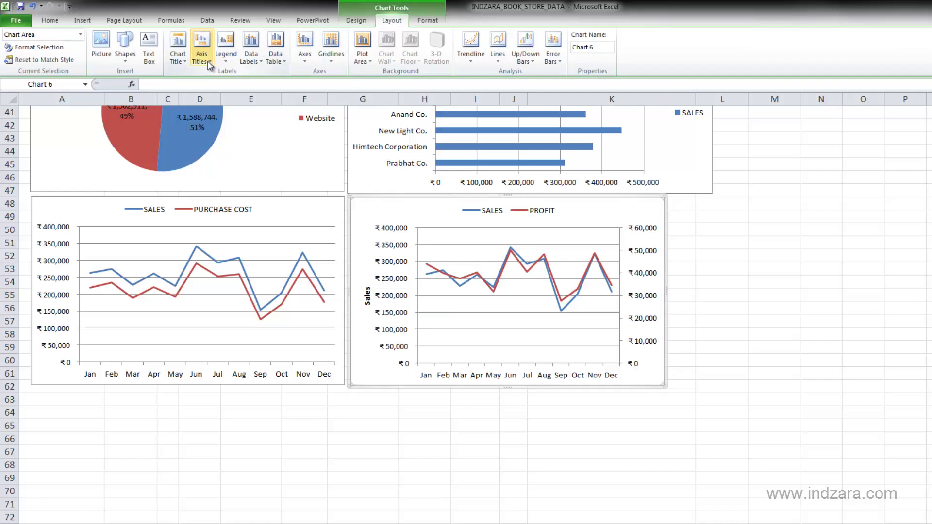
left_click(208, 62)
mouse_move(258, 111)
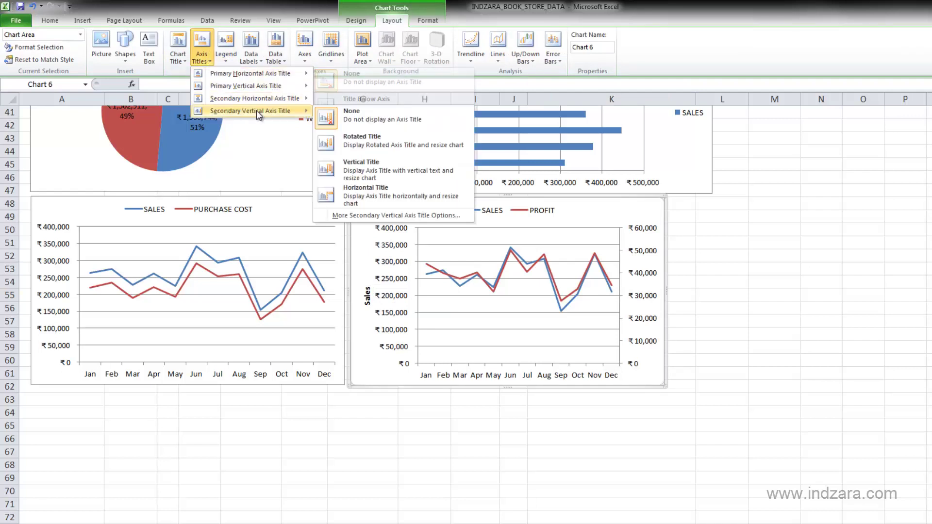
left_click(363, 147)
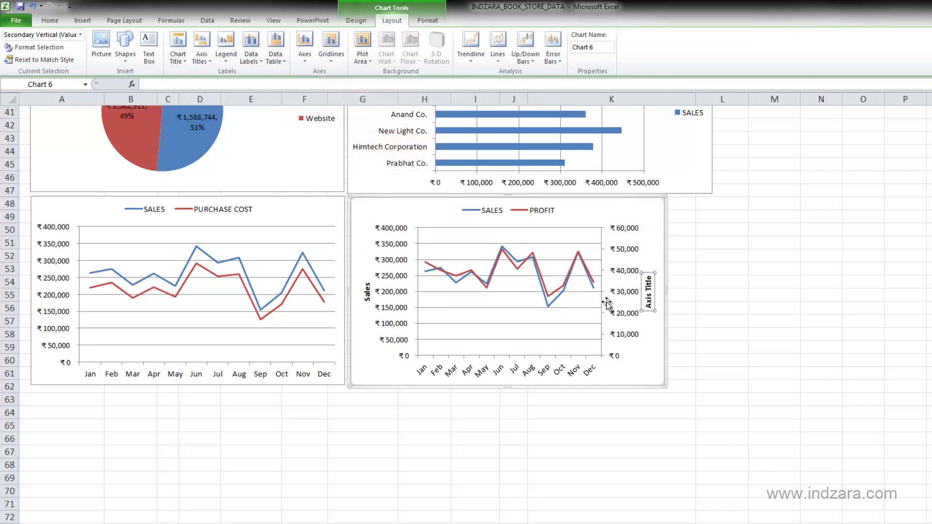
left_click_drag(649, 304, 659, 298)
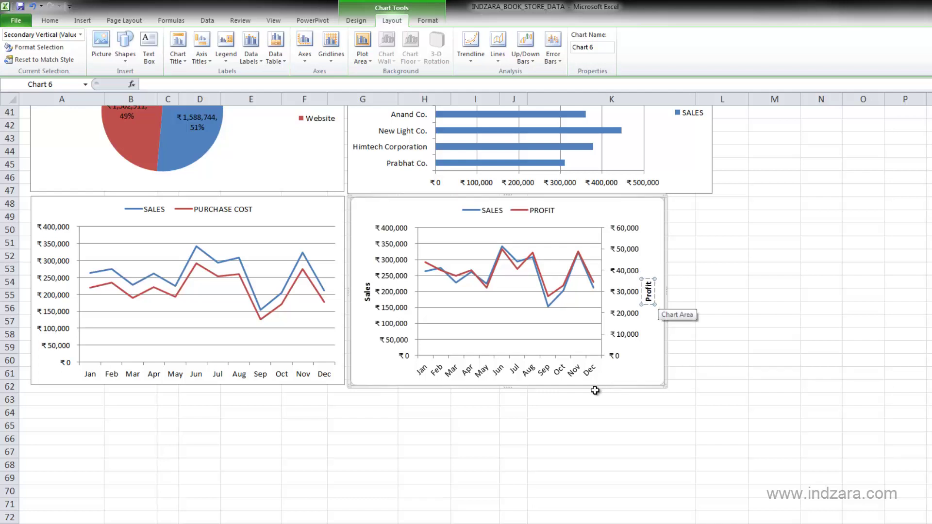
left_click(587, 414)
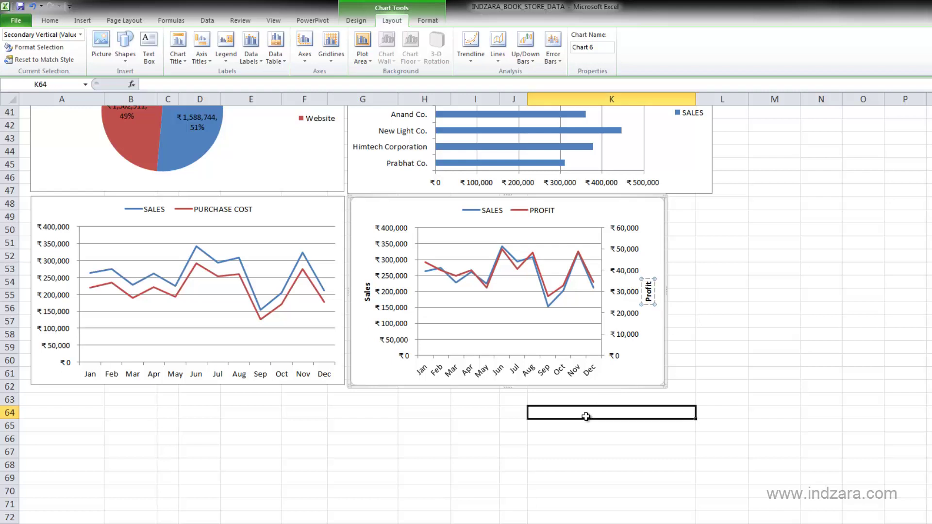
Step: Widen the SALES and PROFIT line chart until its outer edge lines up with the customer bar chart above, and deselect it
left_click(662, 262)
left_click_drag(666, 290, 711, 293)
left_click(603, 420)
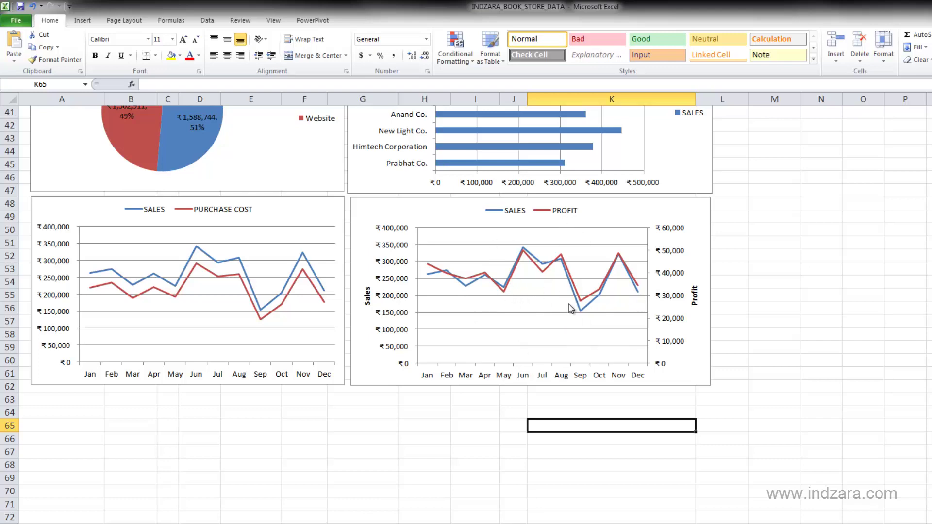
Step: Look over the report from the line charts back up to the summary tables
key("Up")
key("Left")
key("Left")
key("Left")
key("Left")
key("Left")
key("Left")
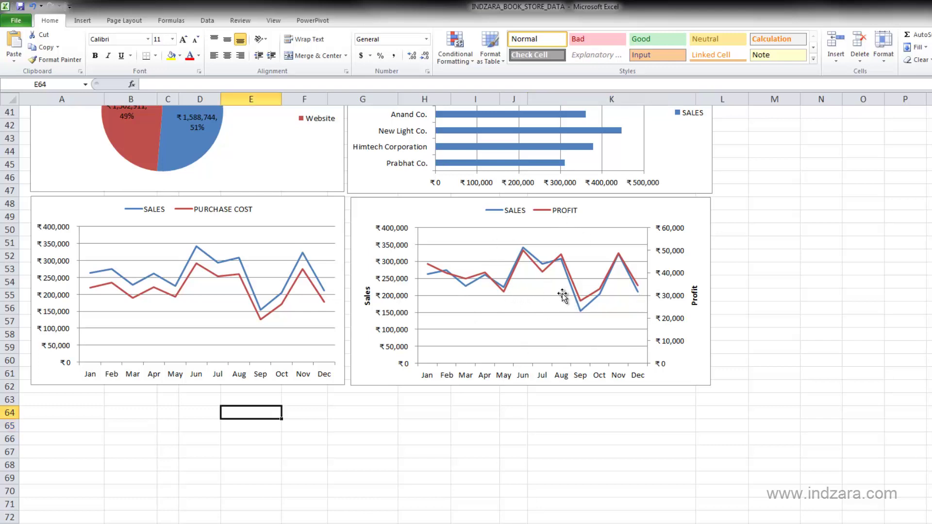
scroll(563, 300, "up", 5)
scroll(565, 297, "up", 2)
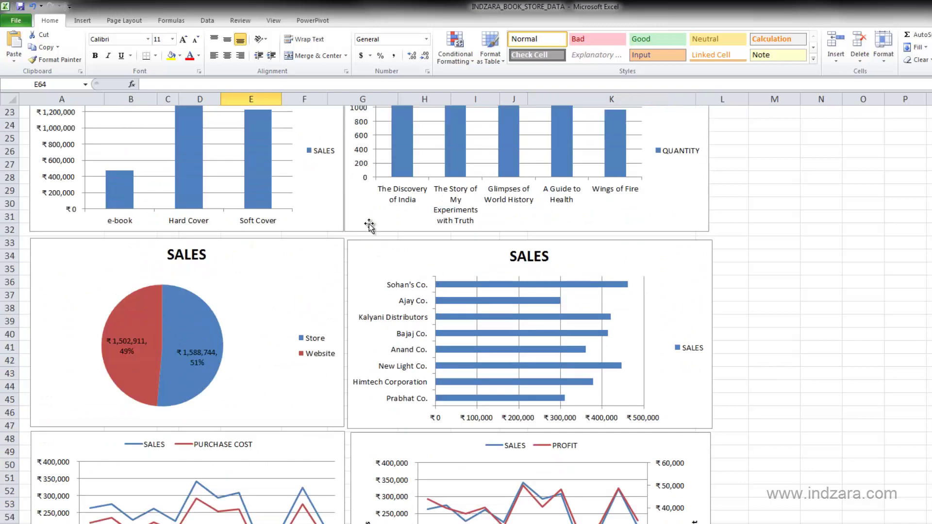
scroll(369, 223, "up", 4)
scroll(369, 224, "up", 3)
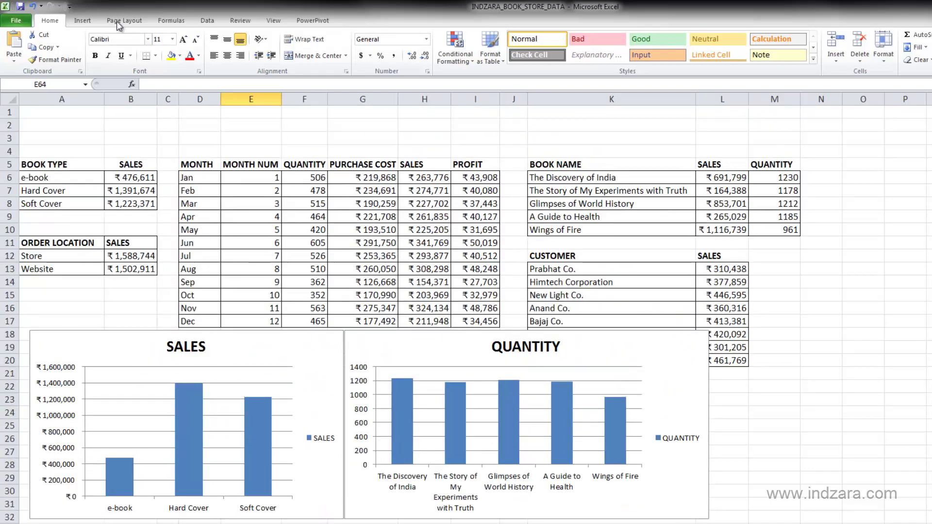
Step: Examine the column and line chart types available for insertion, and review the report's pie, bar and line charts
left_click(83, 21)
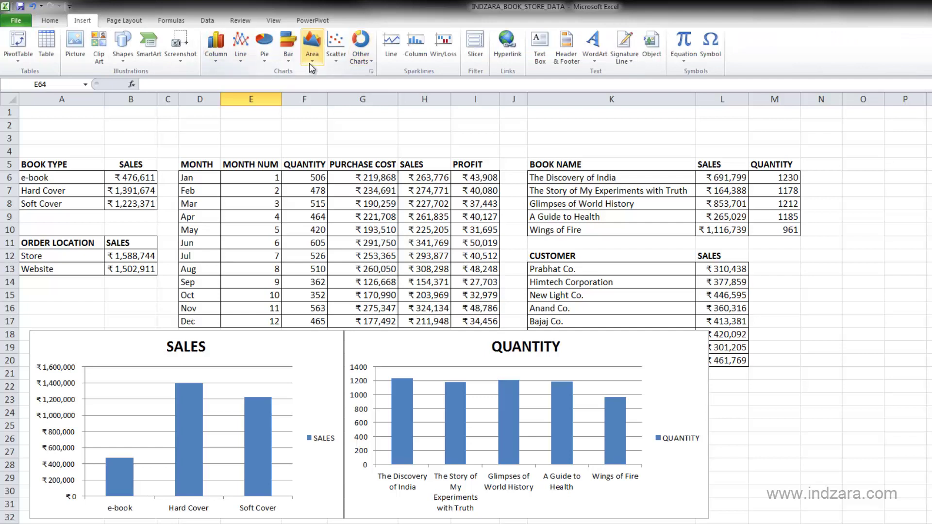
left_click(216, 51)
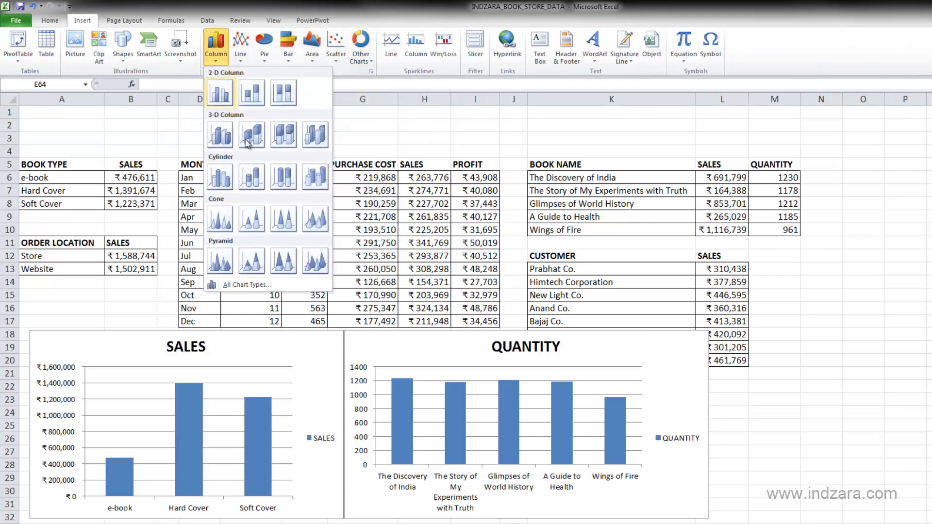
left_click(245, 63)
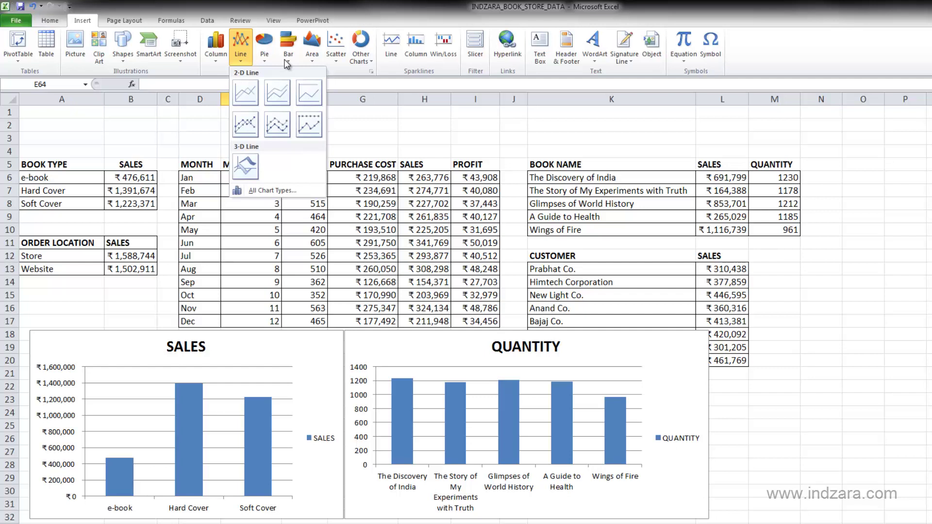
left_click(146, 308)
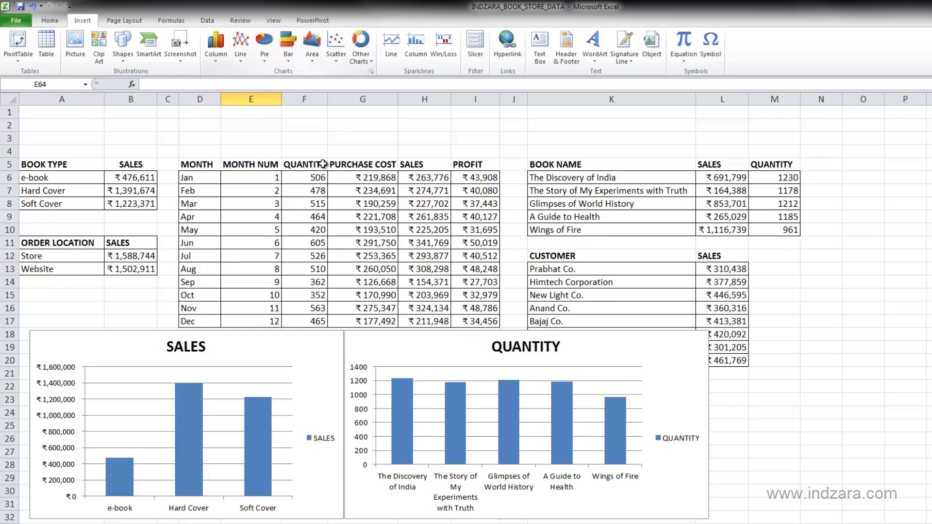
left_click(110, 298)
scroll(111, 298, "down", 8)
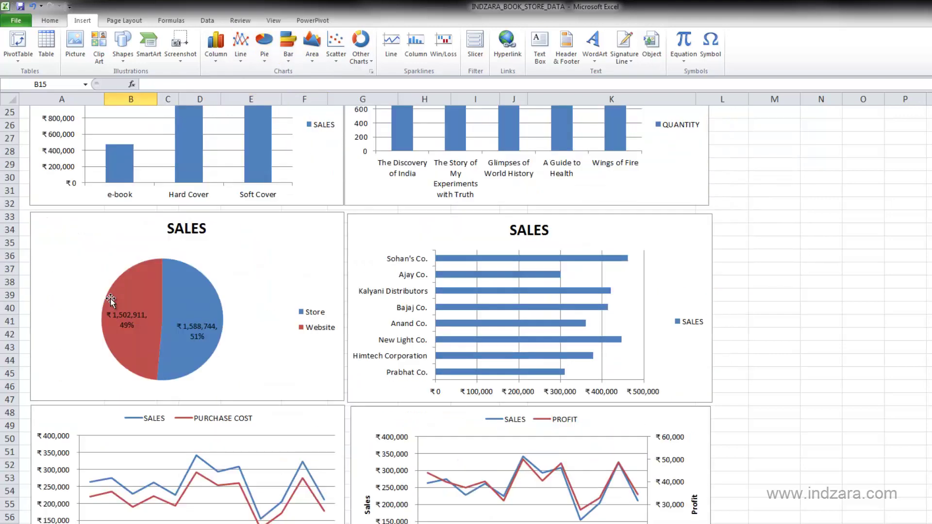
scroll(111, 300, "down", 2)
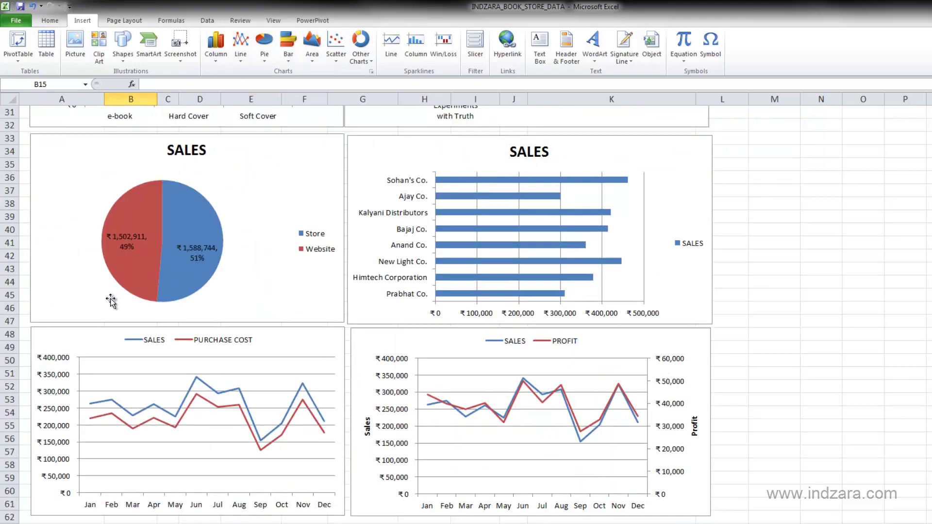